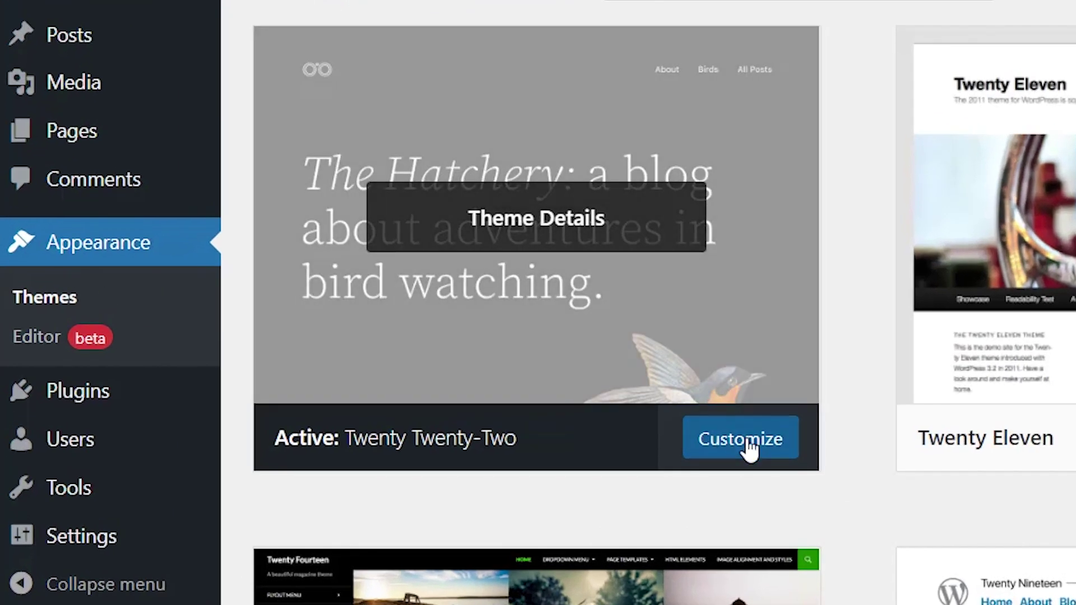
# - In the site editor, preview the Swiss, Pink and Default style variations, then apply Blue
pyautogui.click(750, 448)
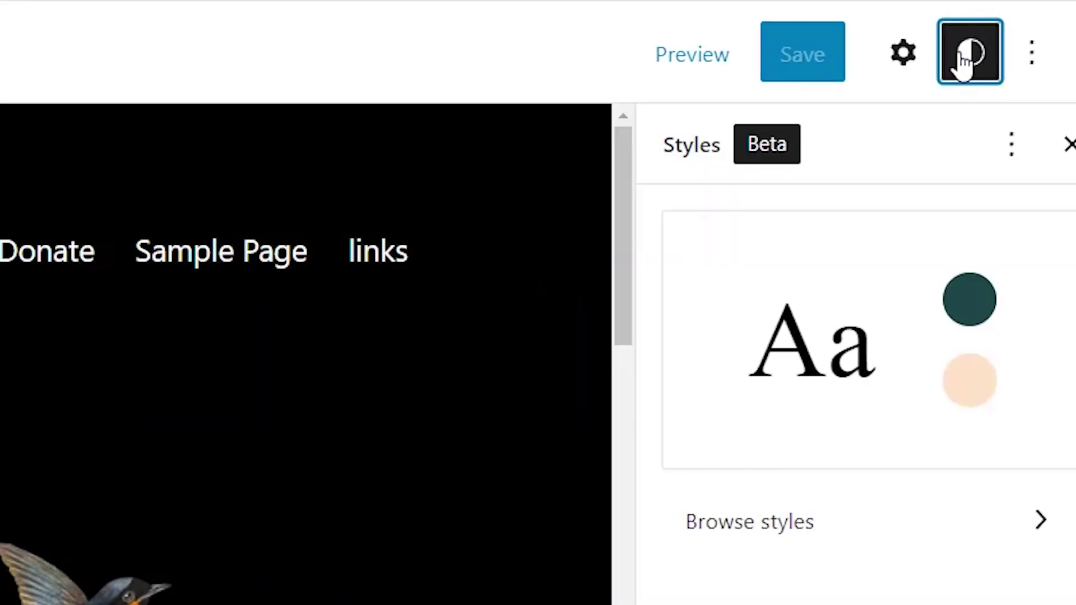
pyautogui.click(869, 529)
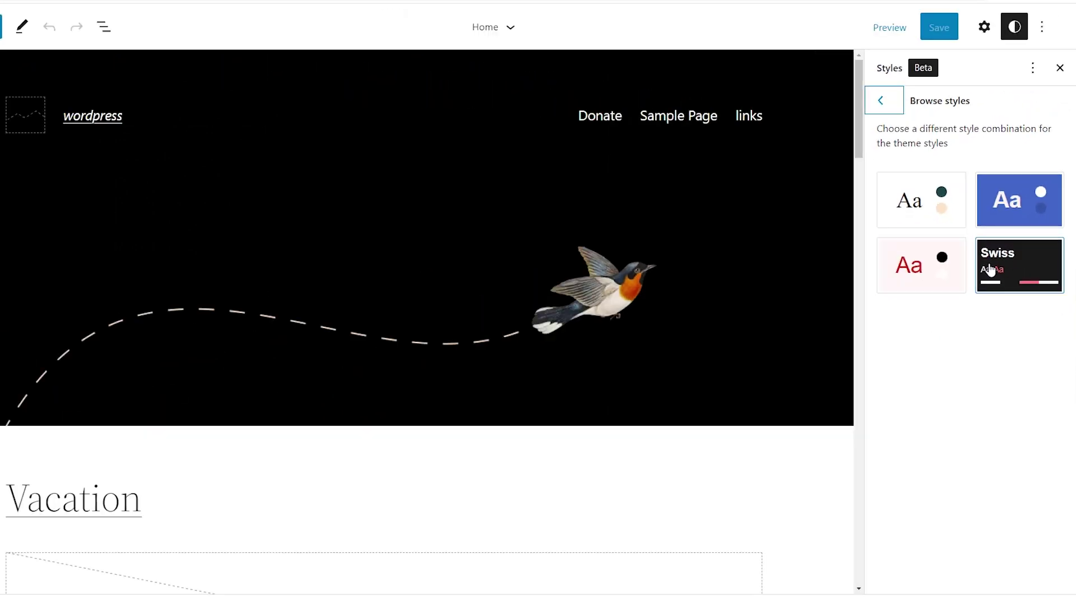
pyautogui.click(991, 270)
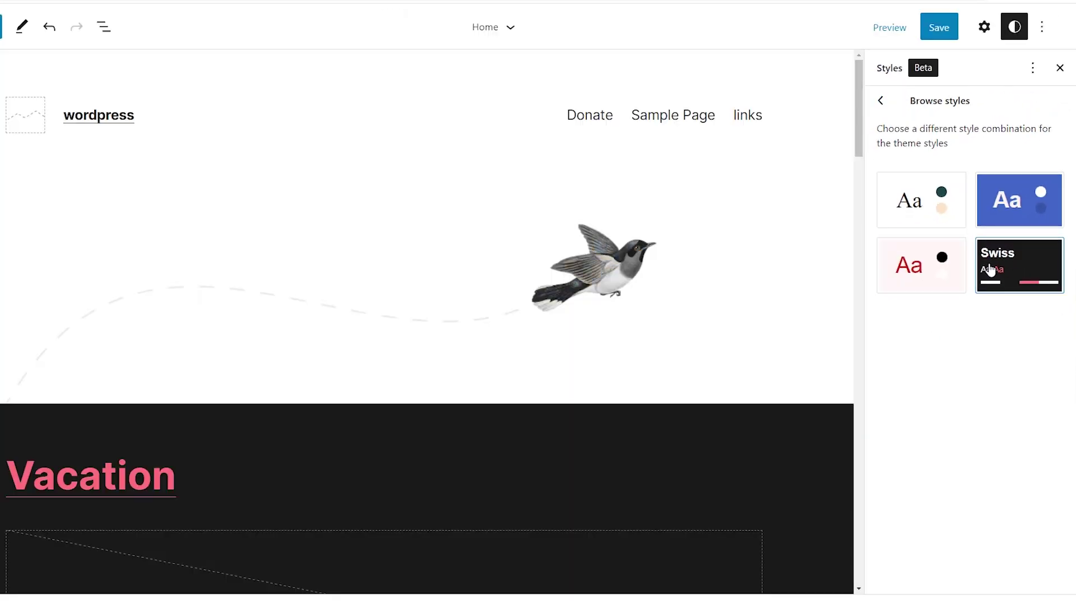
pyautogui.click(943, 284)
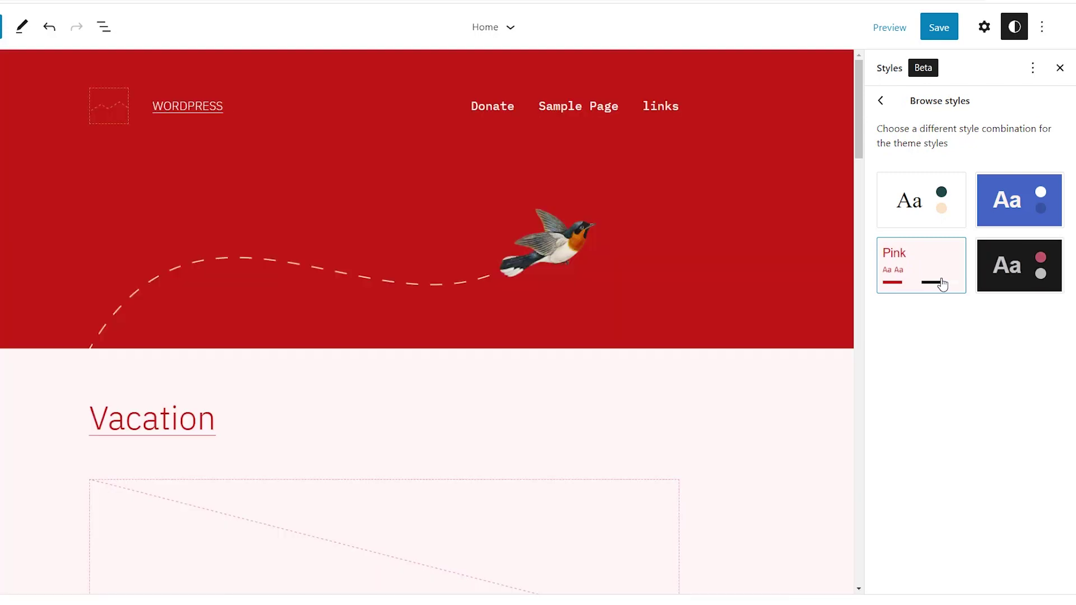
pyautogui.click(943, 223)
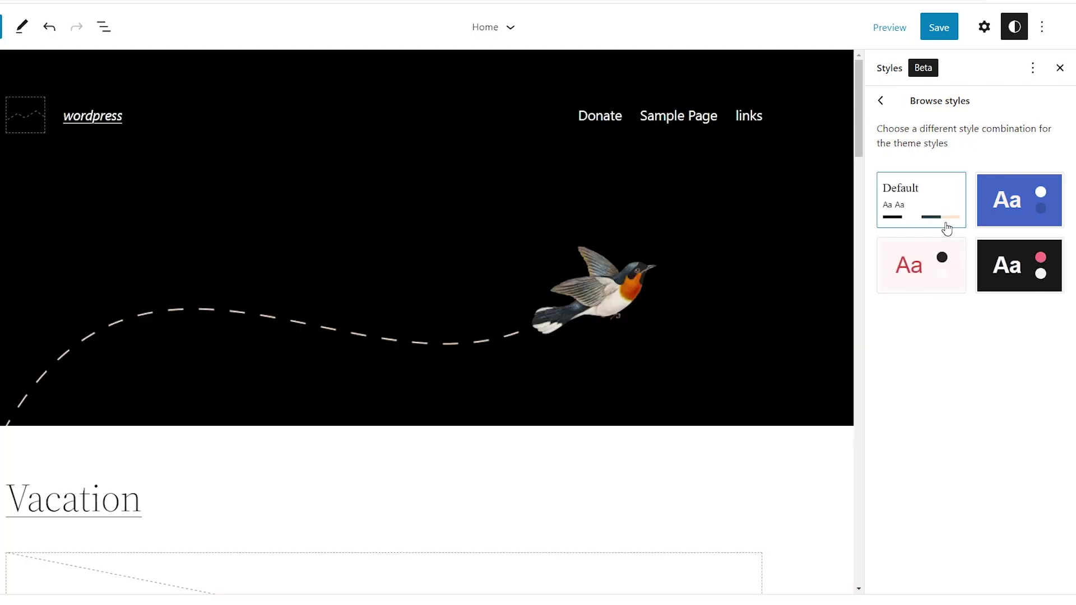
pyautogui.click(996, 221)
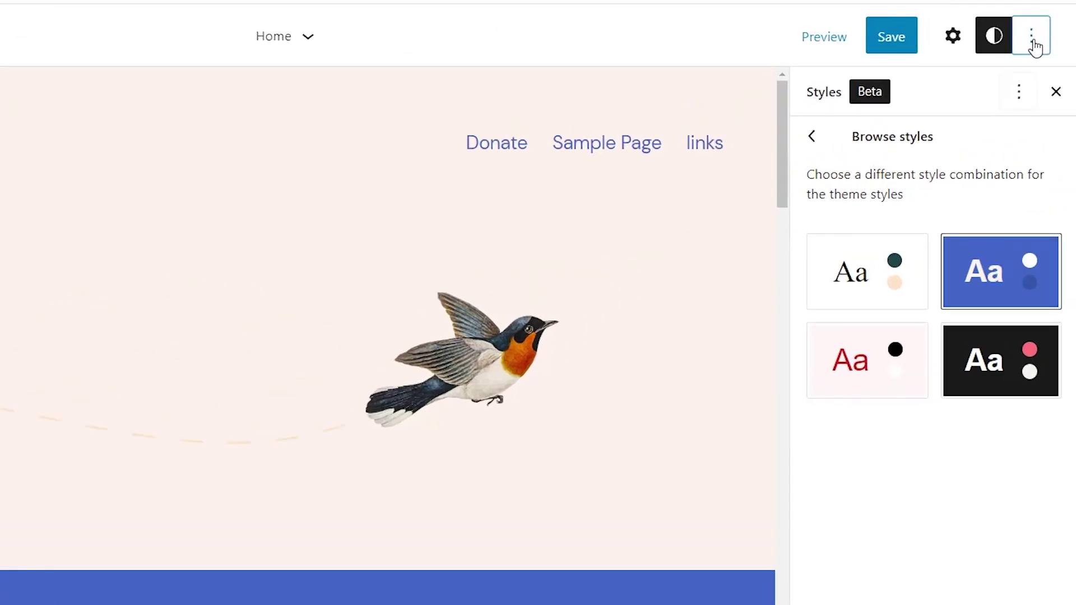
pyautogui.click(1033, 42)
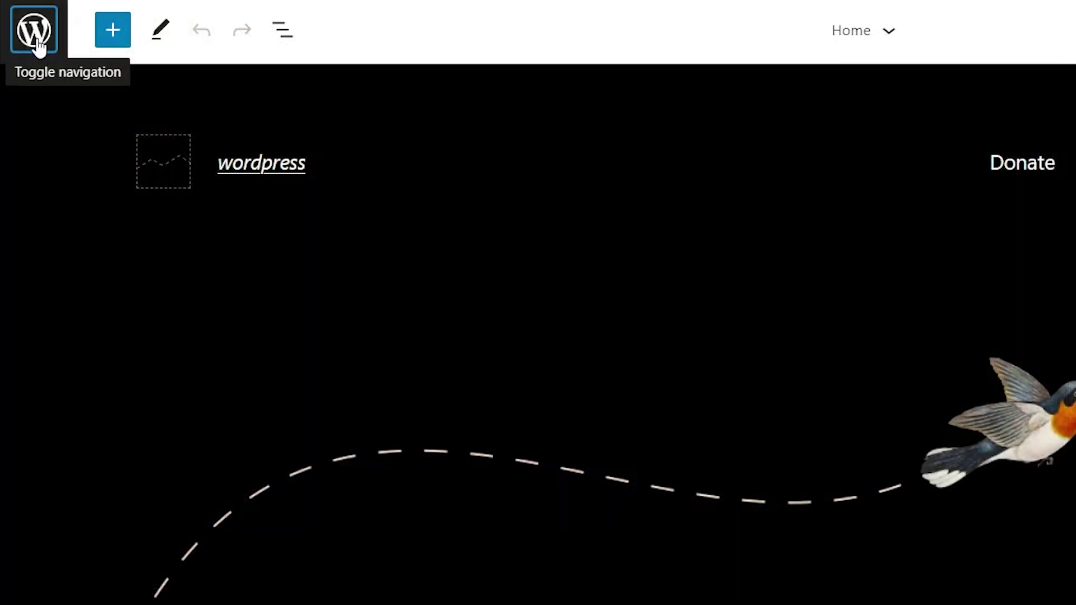
# - Browse the site's Templates list and view the new template types that can be added
pyautogui.click(34, 35)
pyautogui.click(90, 297)
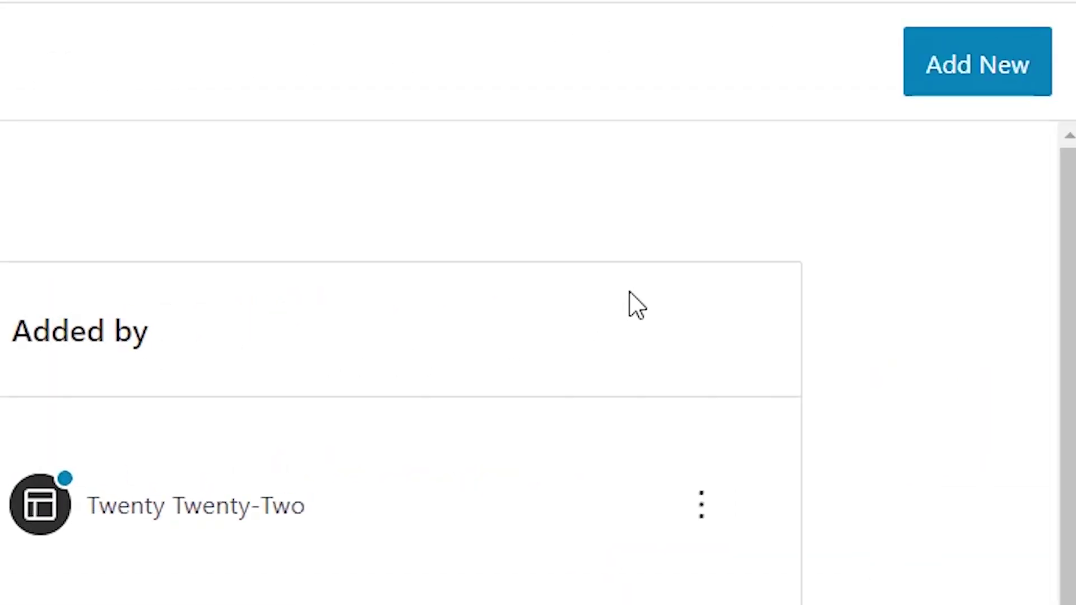
pyautogui.click(959, 90)
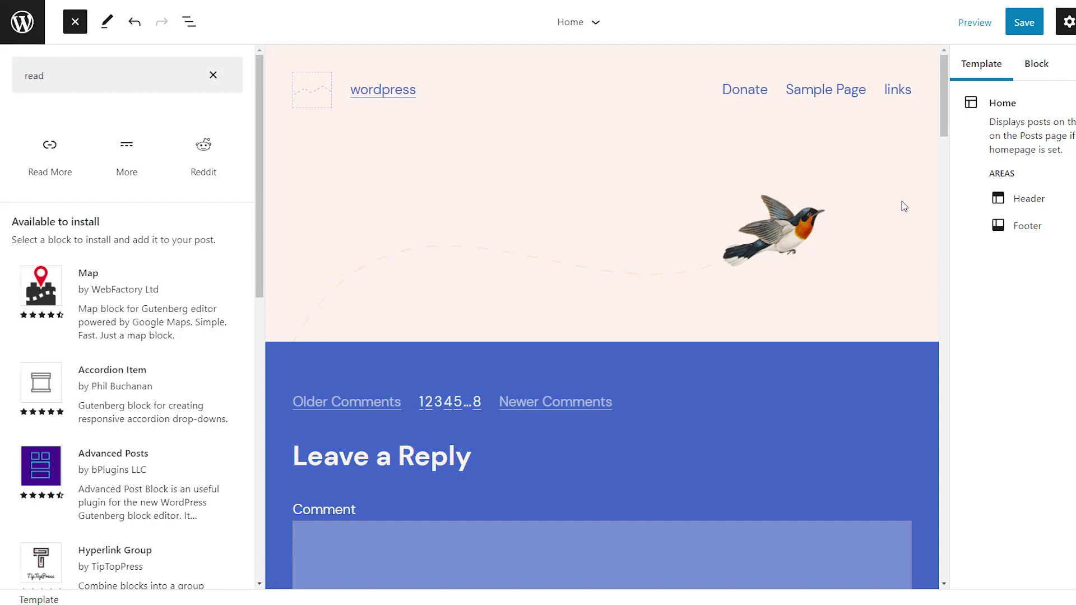
# - Give the Vacation post's Post Excerpt block a Vivid red background
pyautogui.click(530, 264)
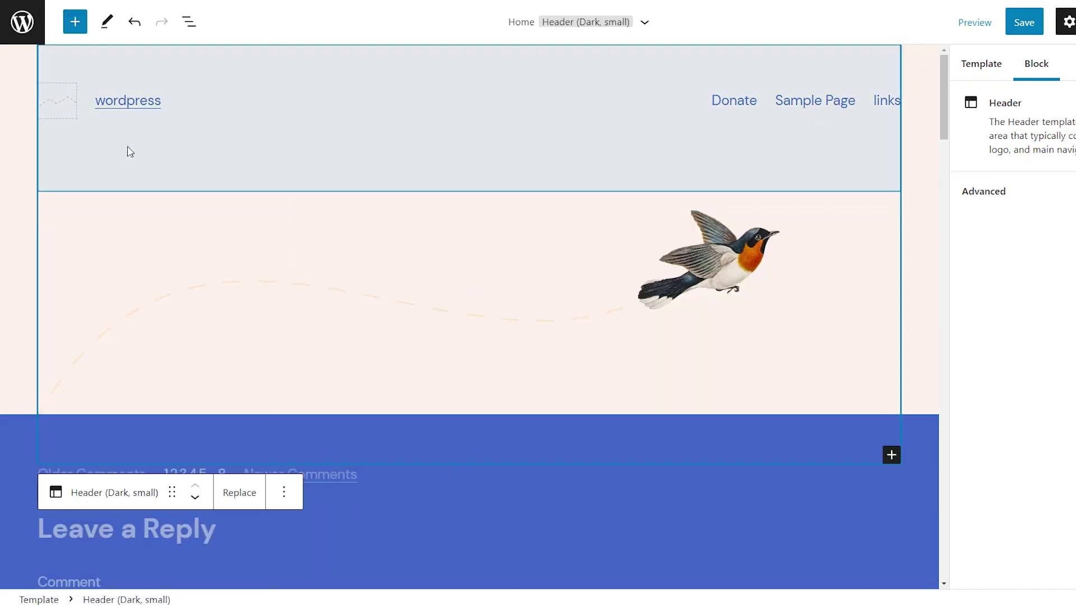
pyautogui.click(75, 23)
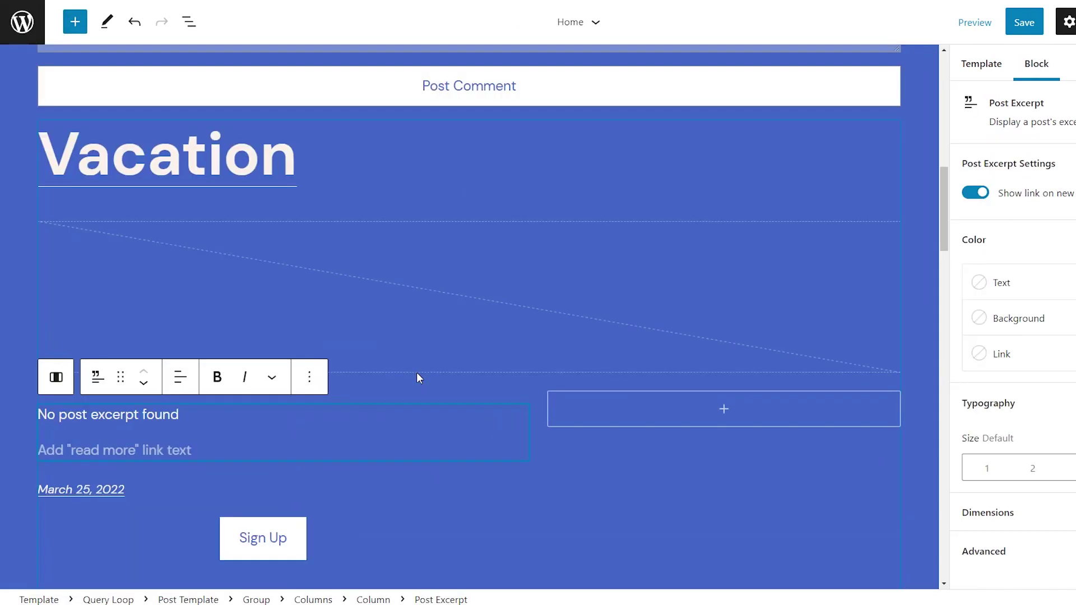
pyautogui.click(1016, 318)
pyautogui.click(861, 489)
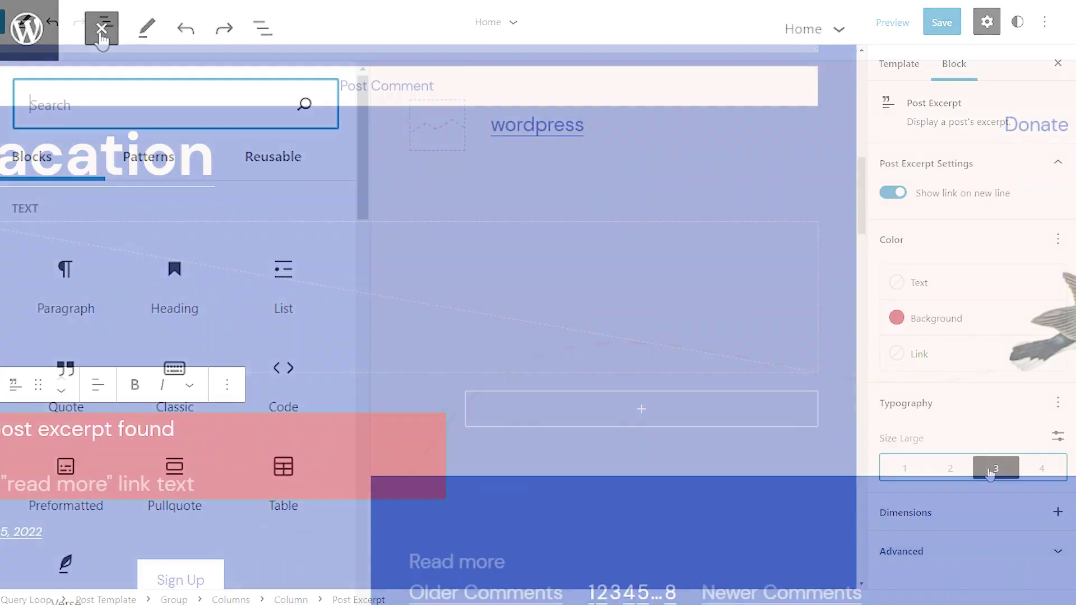
# - Insert a Query Loop block found by searching 'query'
pyautogui.write('qu')
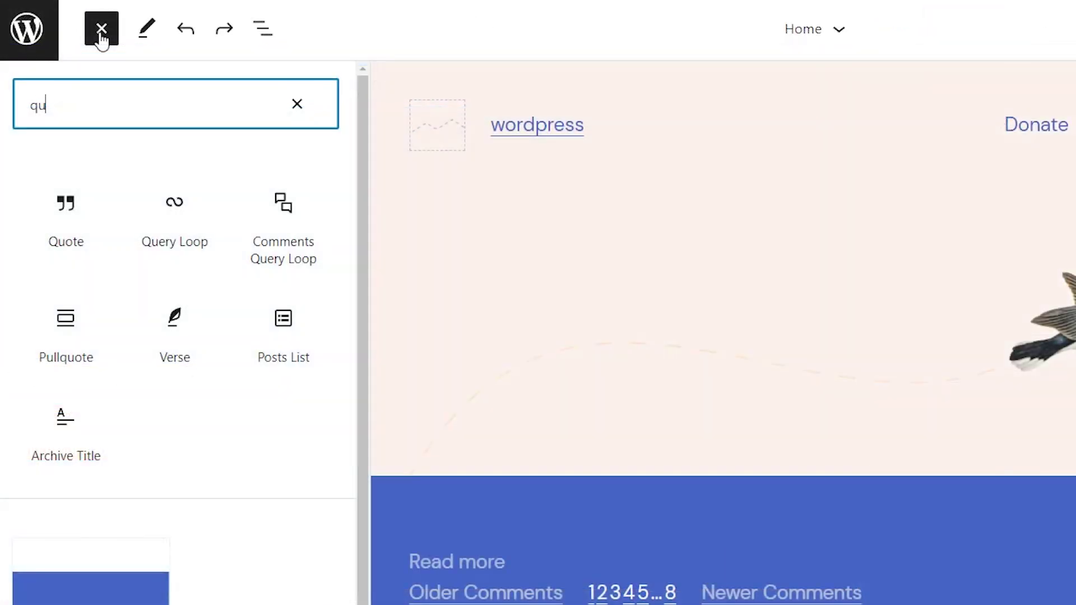
pyautogui.write('ery')
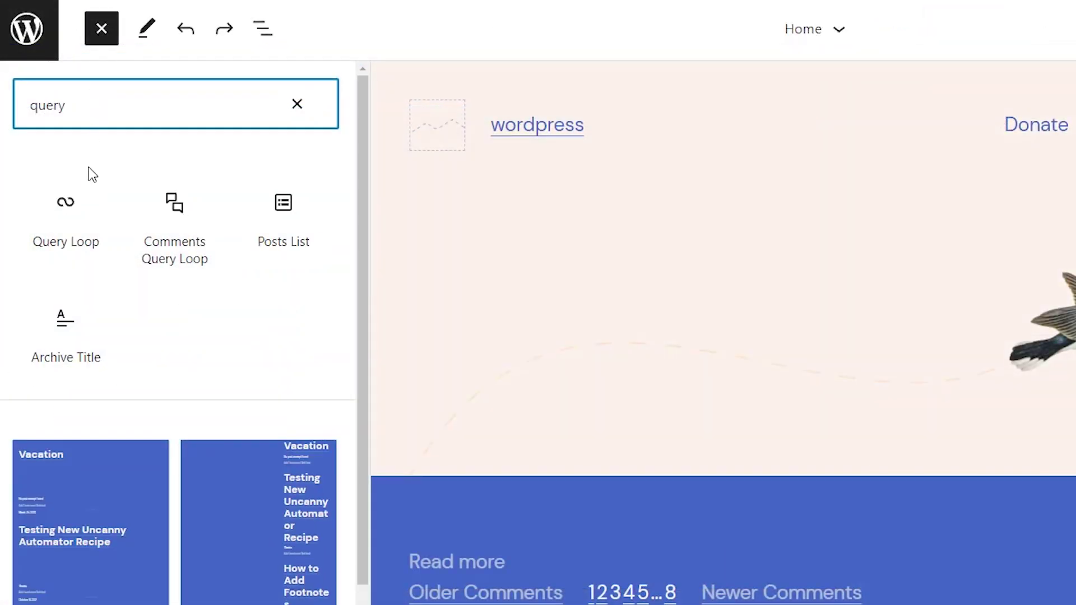
pyautogui.click(66, 210)
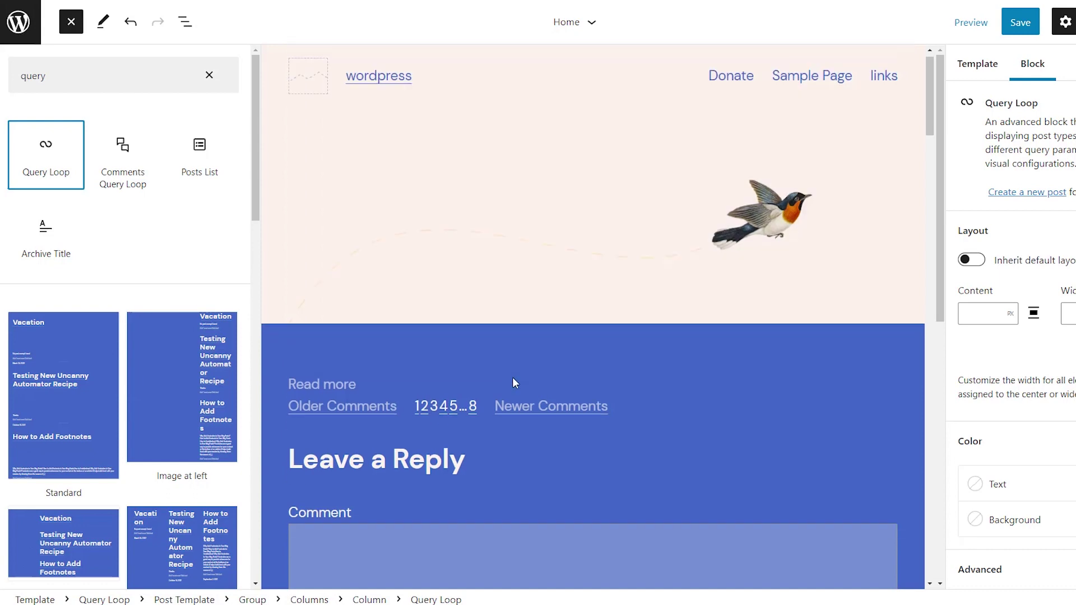
pyautogui.scroll(-5, 512, 378)
pyautogui.scroll(-8, 512, 378)
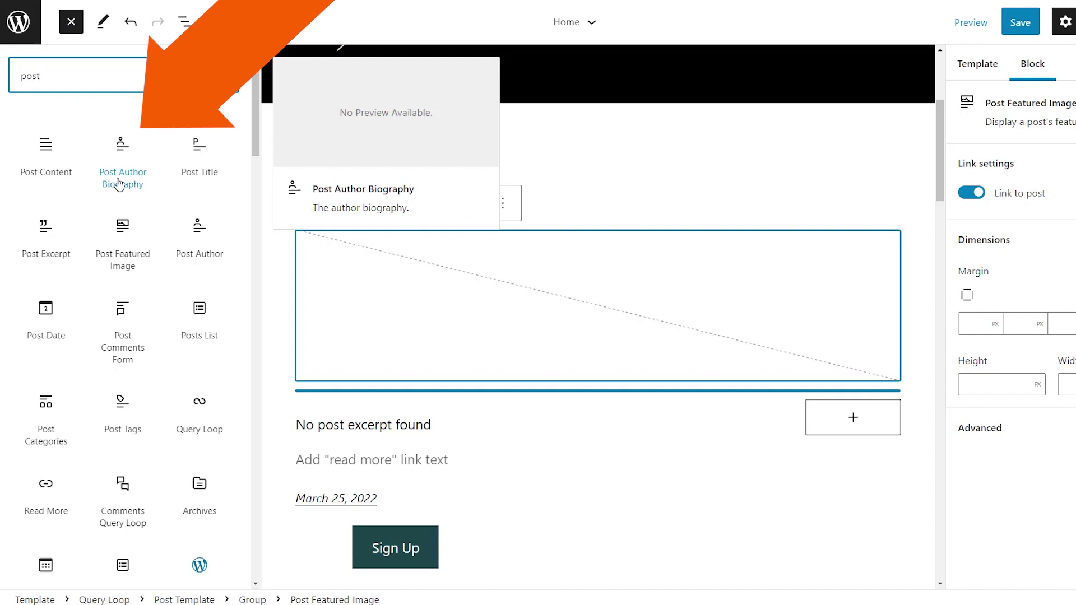
# - Add a Post Author Biography block, drop an Avatar block above it, and choose its user
pyautogui.moveTo(119, 184); pyautogui.dragTo(443, 388)
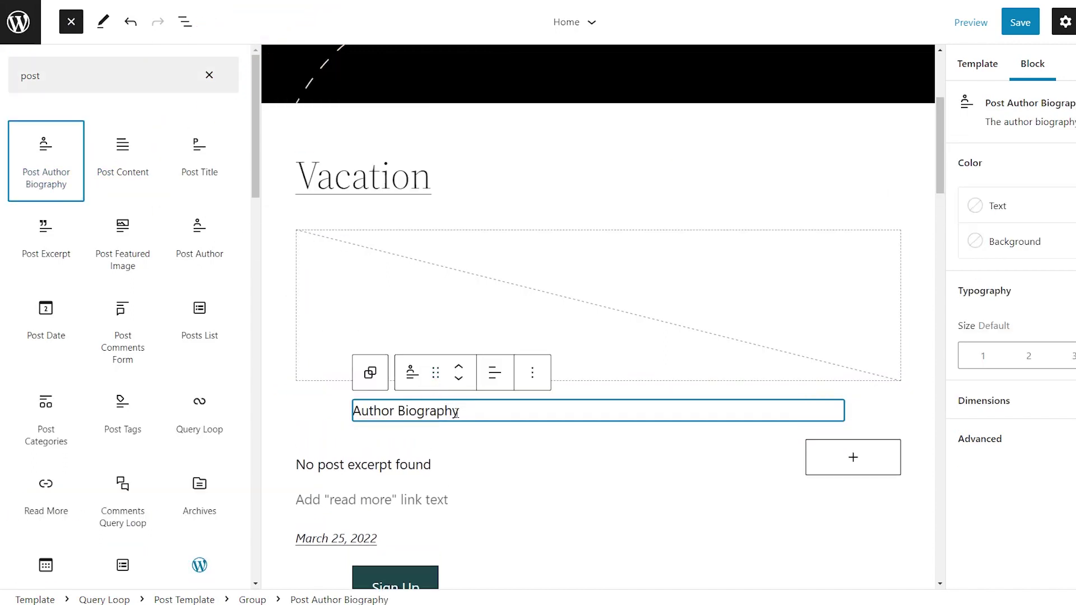
pyautogui.doubleClick(36, 78)
pyautogui.write('avata')
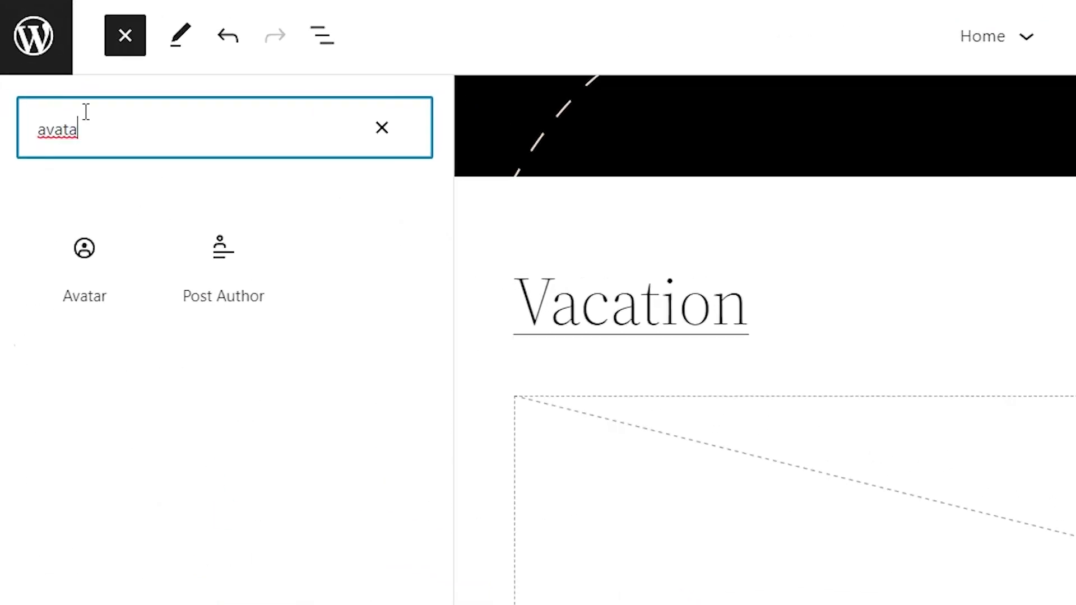
pyautogui.moveTo(83, 282); pyautogui.dragTo(870, 604)
pyautogui.moveTo(503, 425); pyautogui.dragTo(509, 444)
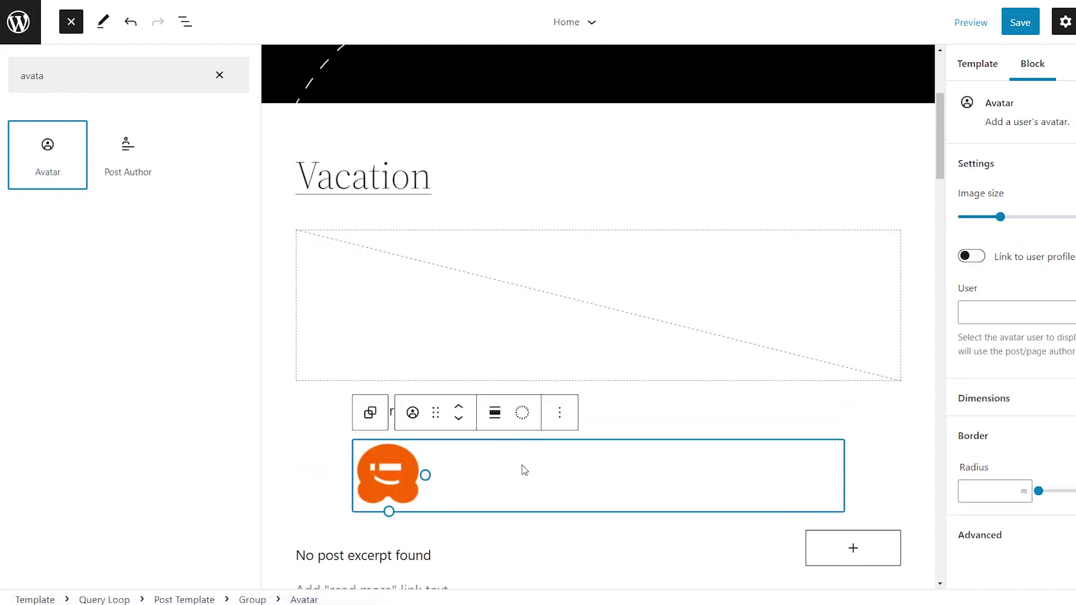
pyautogui.click(1026, 314)
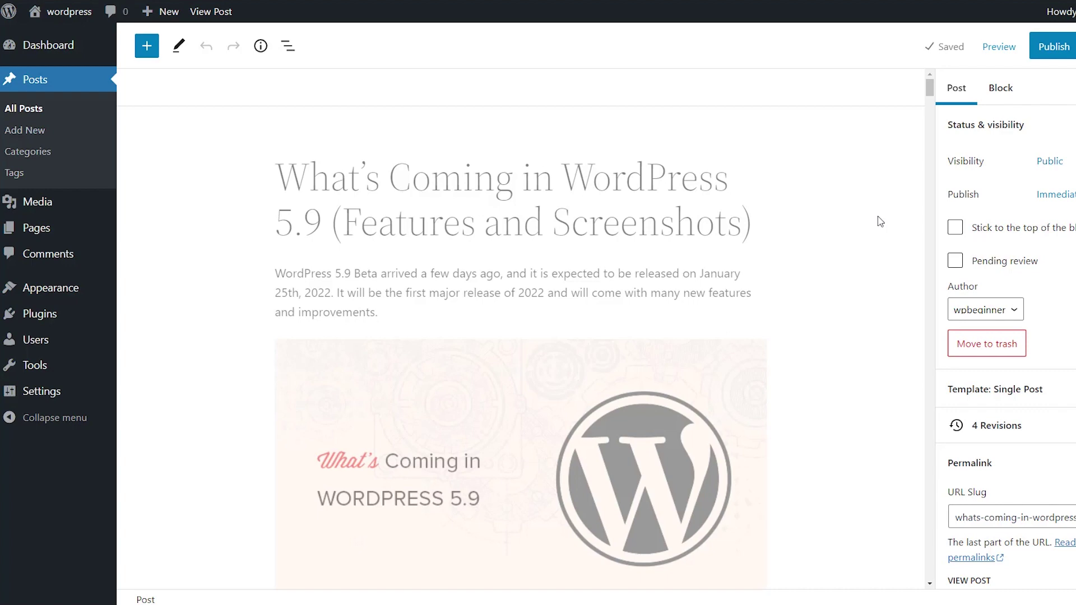
# - Insert a Cover block from a 'cover' search and fill it with the post's featured image
pyautogui.click(146, 49)
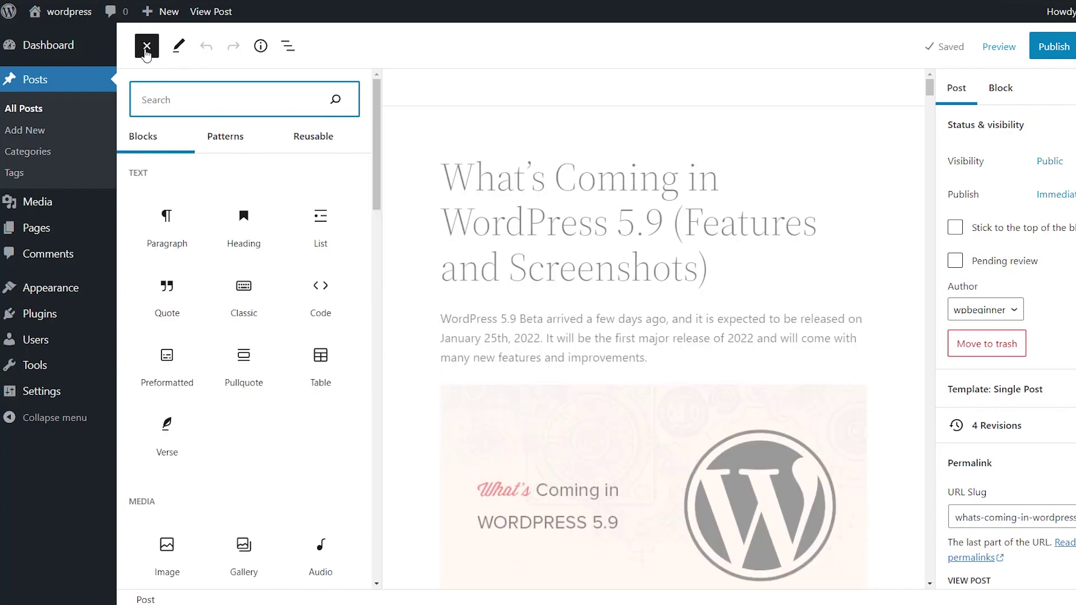
pyautogui.write('cover')
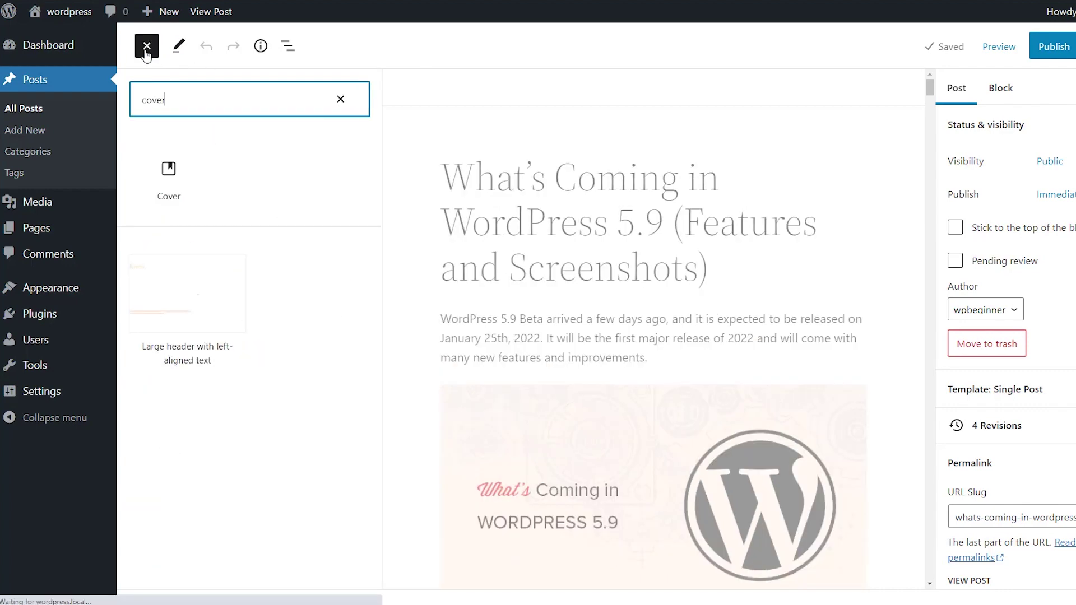
pyautogui.press('Tab')
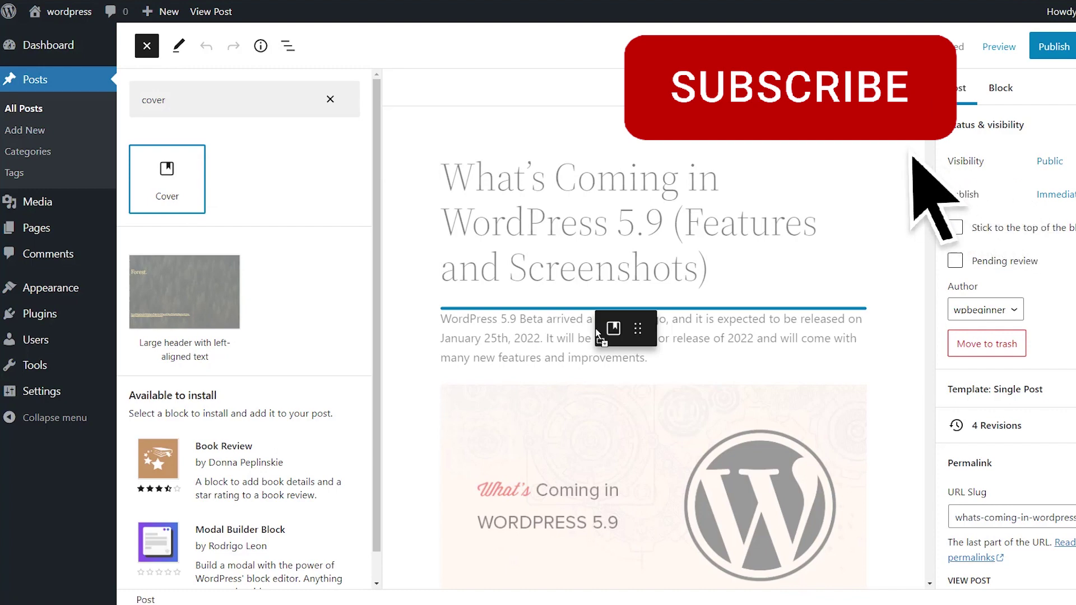
pyautogui.press('Return')
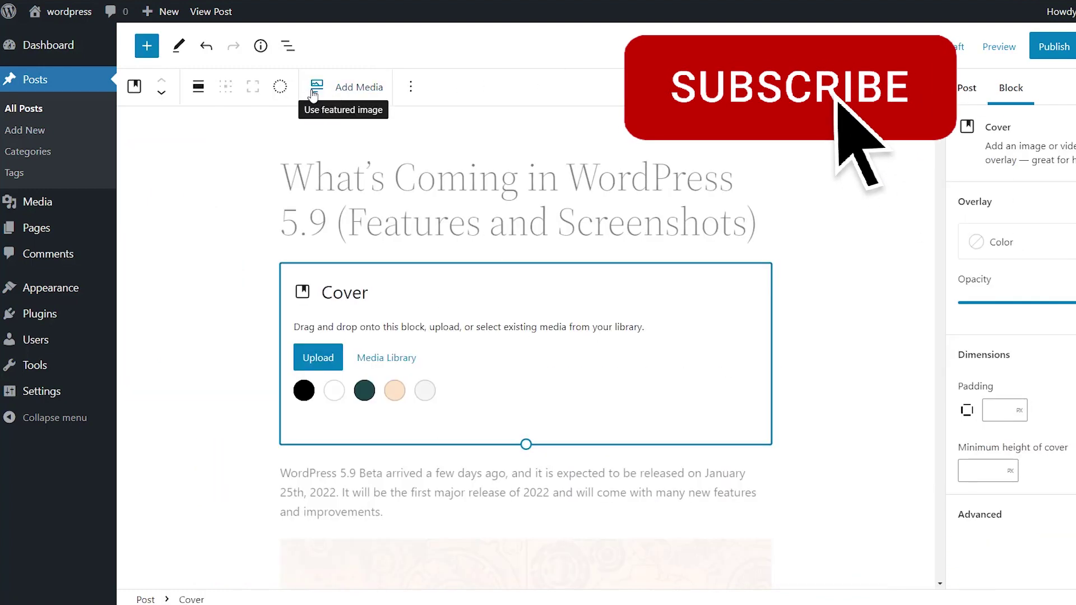
pyautogui.click(313, 95)
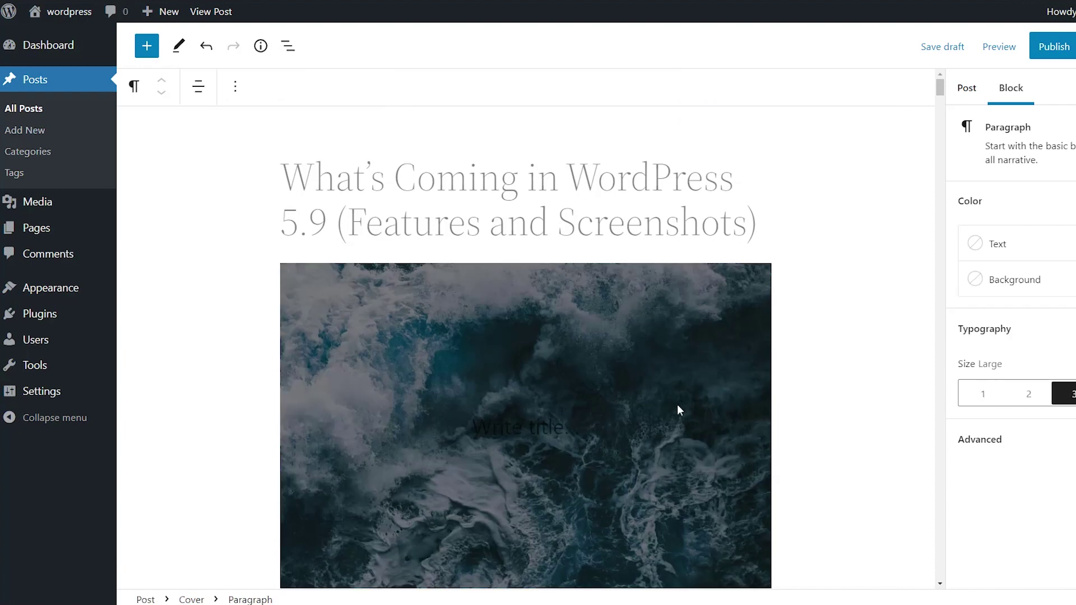
pyautogui.scroll(-3, 678, 410)
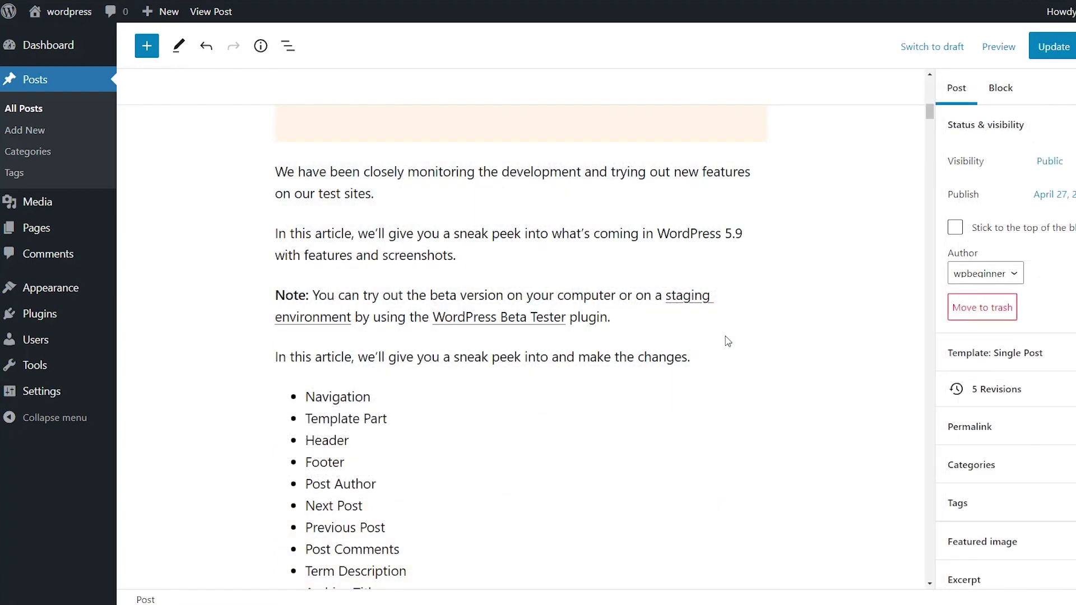
# - Select the Note paragraph and replace it with the text 'and make the chan'
pyautogui.moveTo(637, 318); pyautogui.dragTo(582, 280)
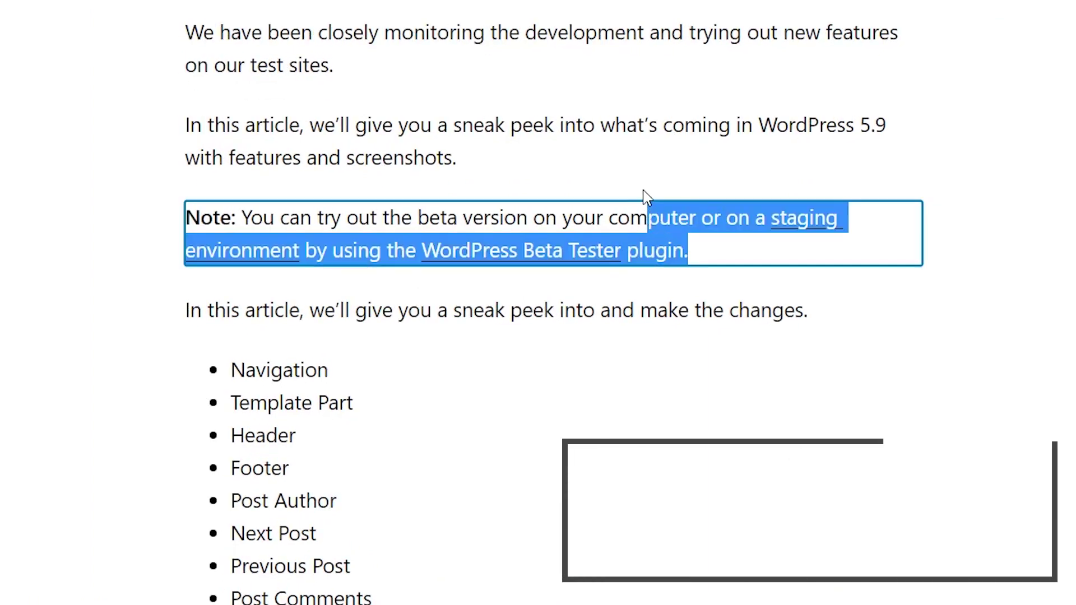
pyautogui.moveTo(645, 196); pyautogui.dragTo(665, 133)
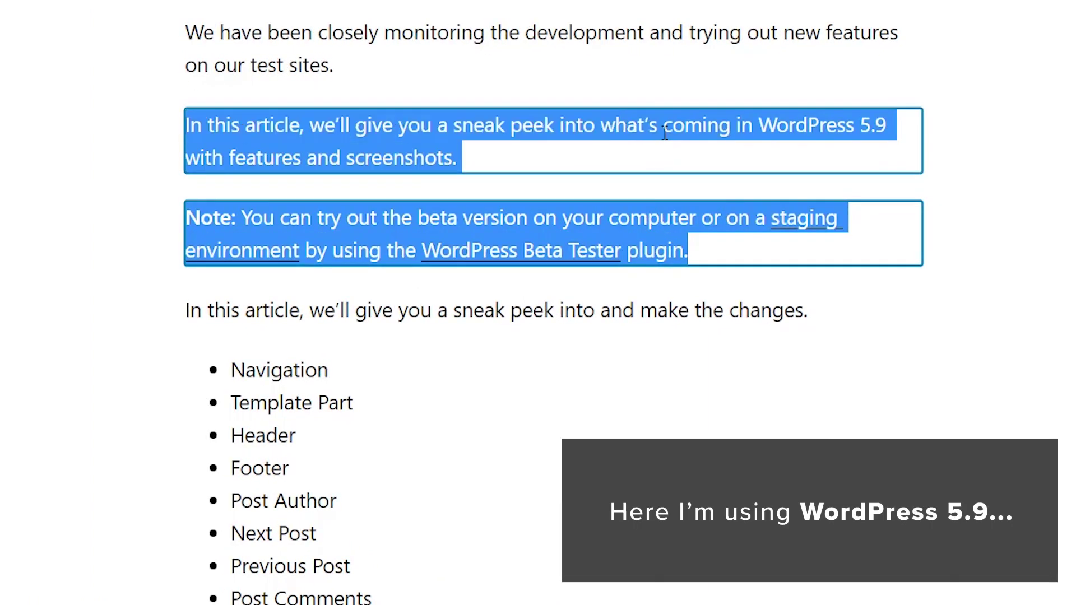
pyautogui.click(707, 250)
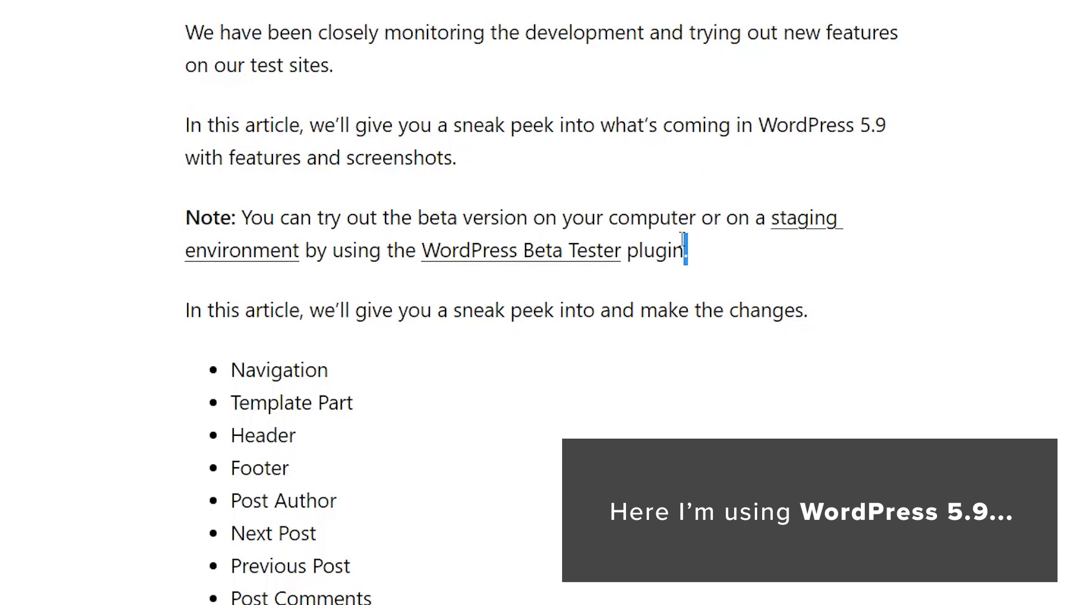
pyautogui.moveTo(707, 250); pyautogui.dragTo(668, 147)
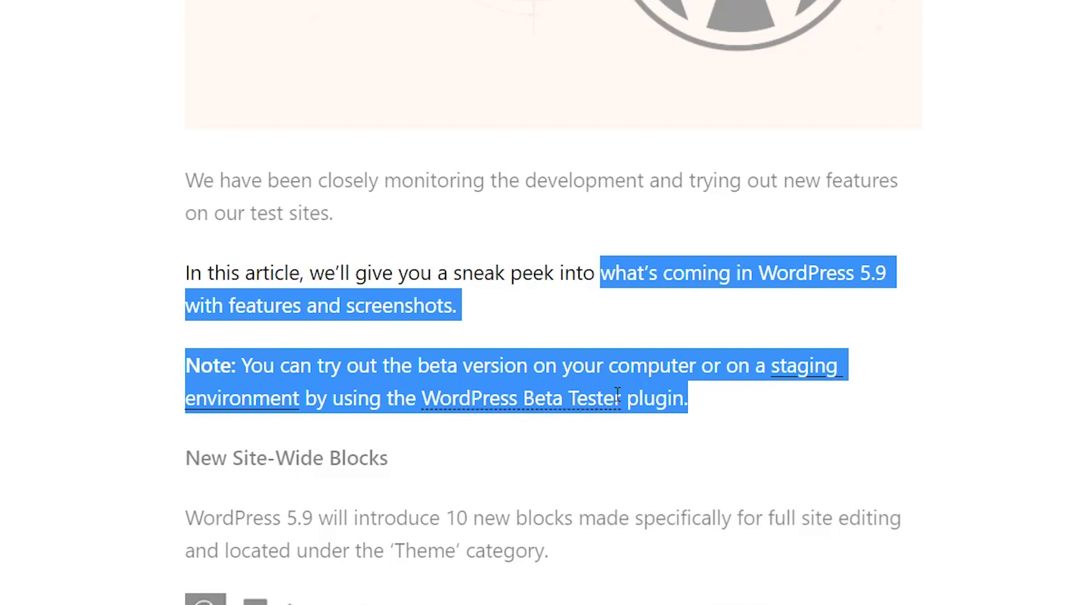
pyautogui.write('and make the chan')
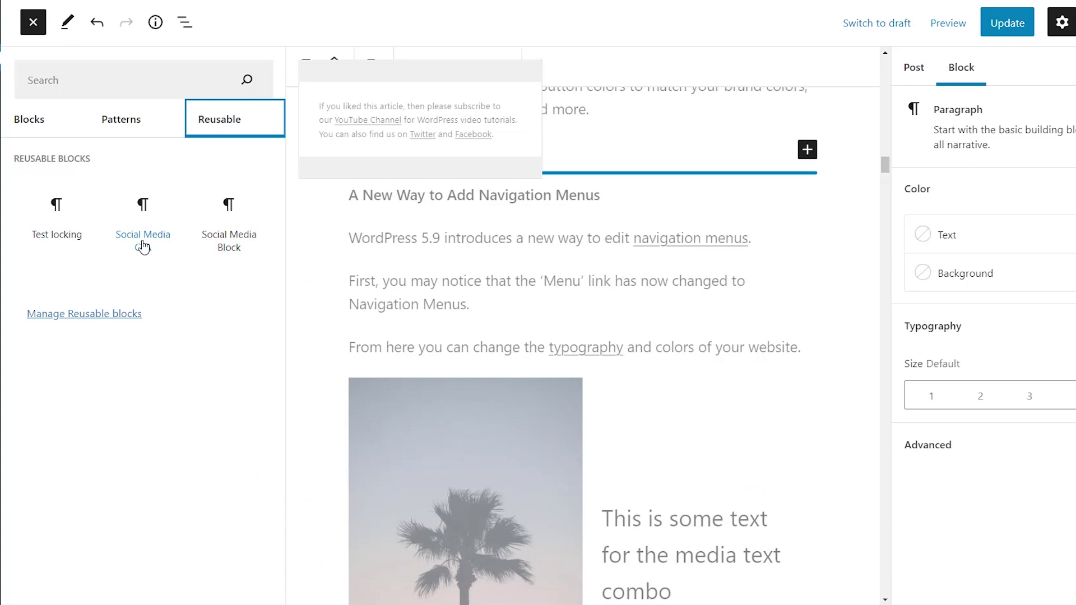
# - Insert the Social Media CTA reusable block and lock it against movement and removal
pyautogui.click(144, 247)
pyautogui.click(614, 201)
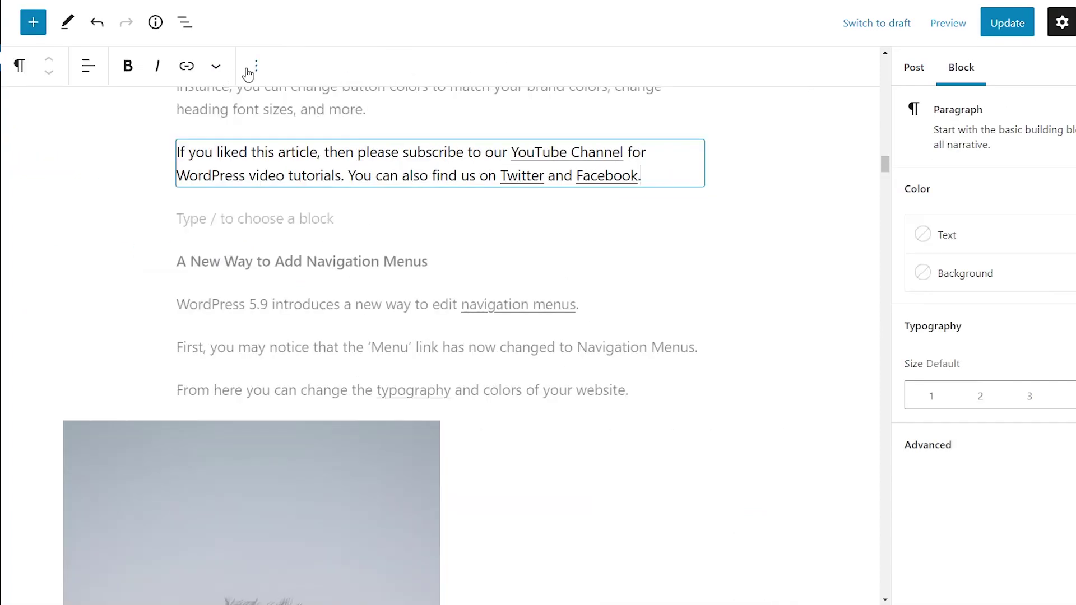
pyautogui.click(256, 66)
pyautogui.click(357, 364)
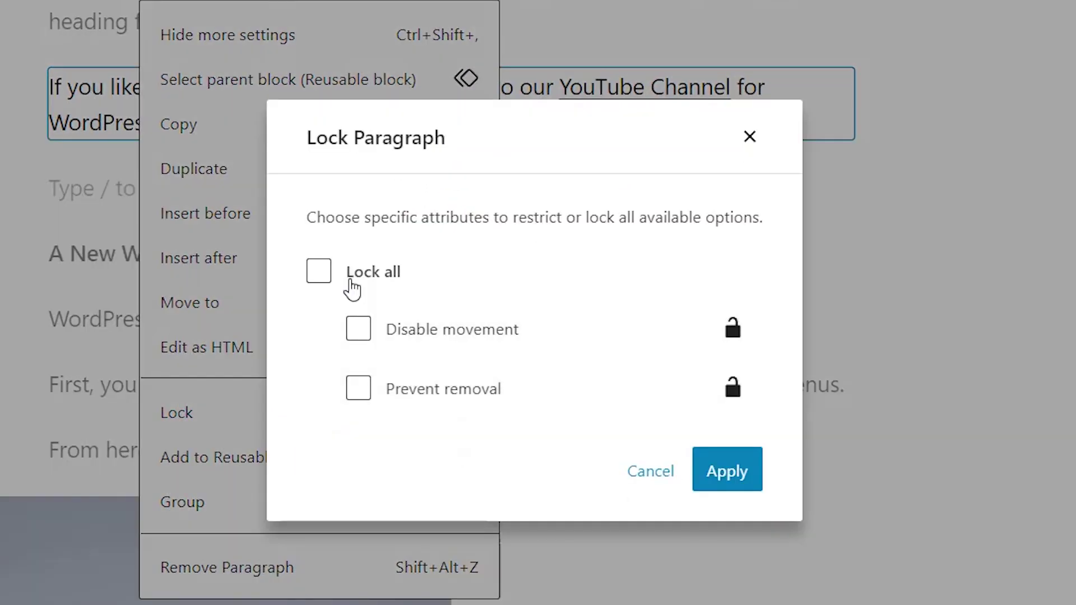
pyautogui.click(358, 330)
pyautogui.click(357, 393)
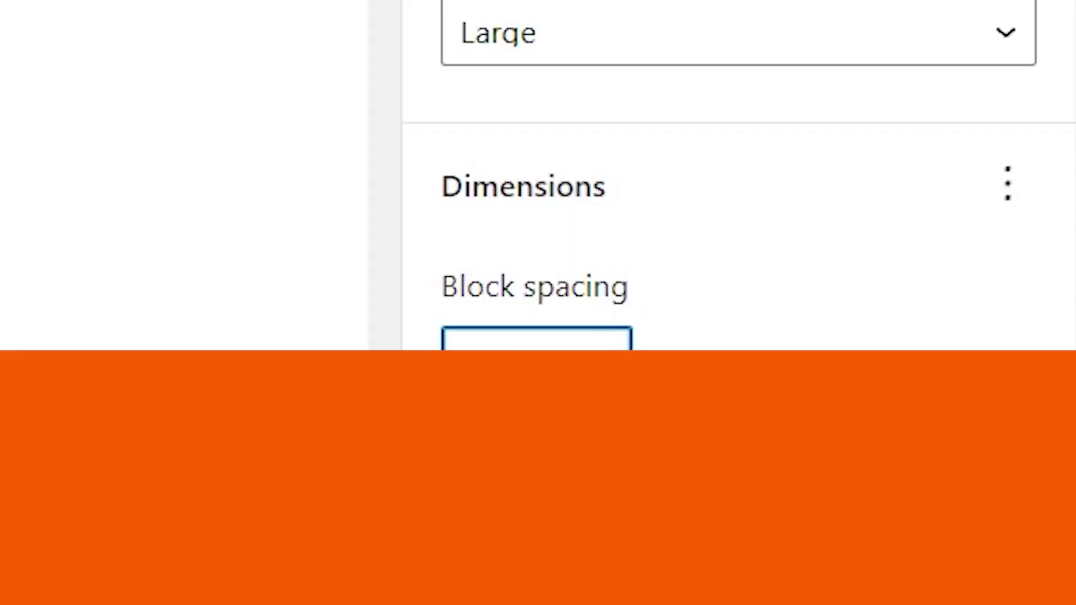
# - Set the block spacing to 8 px
pyautogui.press('Up')
pyautogui.press('Up')
pyautogui.press('Up')
pyautogui.press('Up')
pyautogui.press('Up')
pyautogui.press('Up')
pyautogui.press('Up')
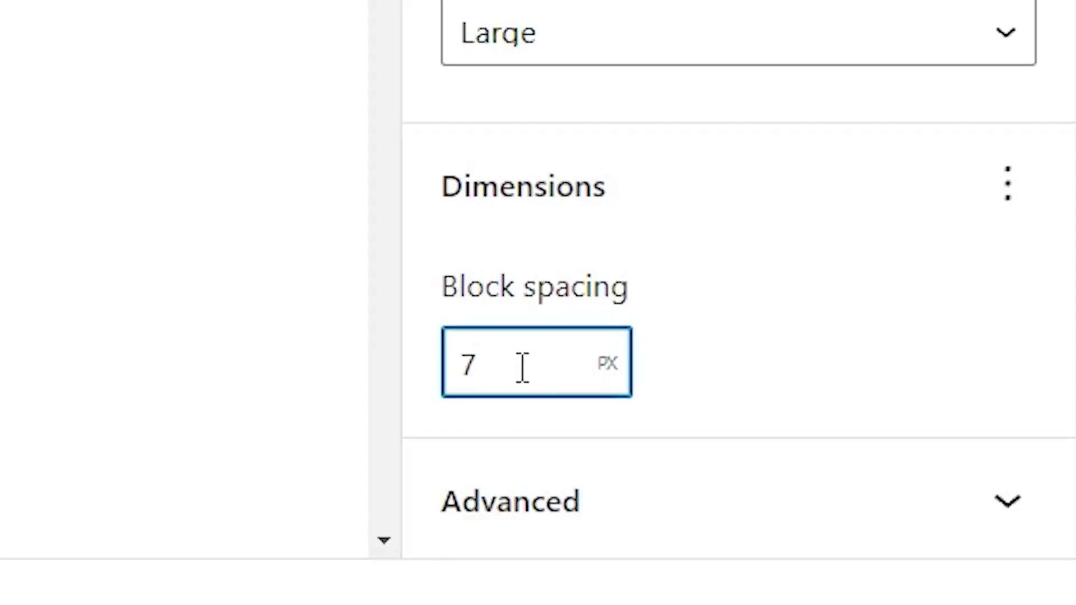
pyautogui.press('Down')
pyautogui.press('Down')
pyautogui.press('Down')
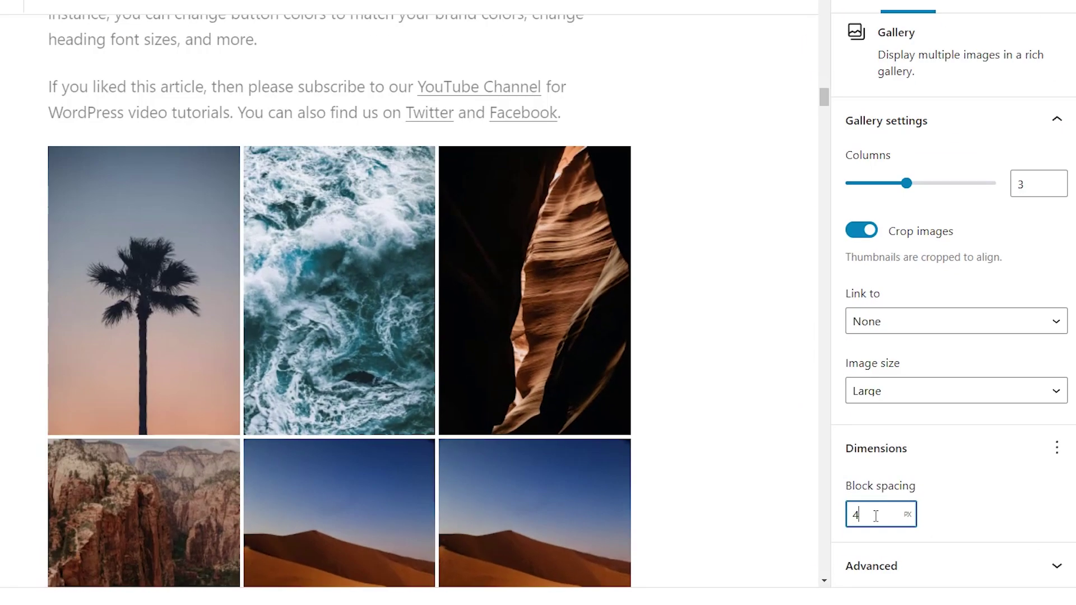
pyautogui.press('Up')
pyautogui.press('Up')
pyautogui.press('Up')
pyautogui.press('Up')
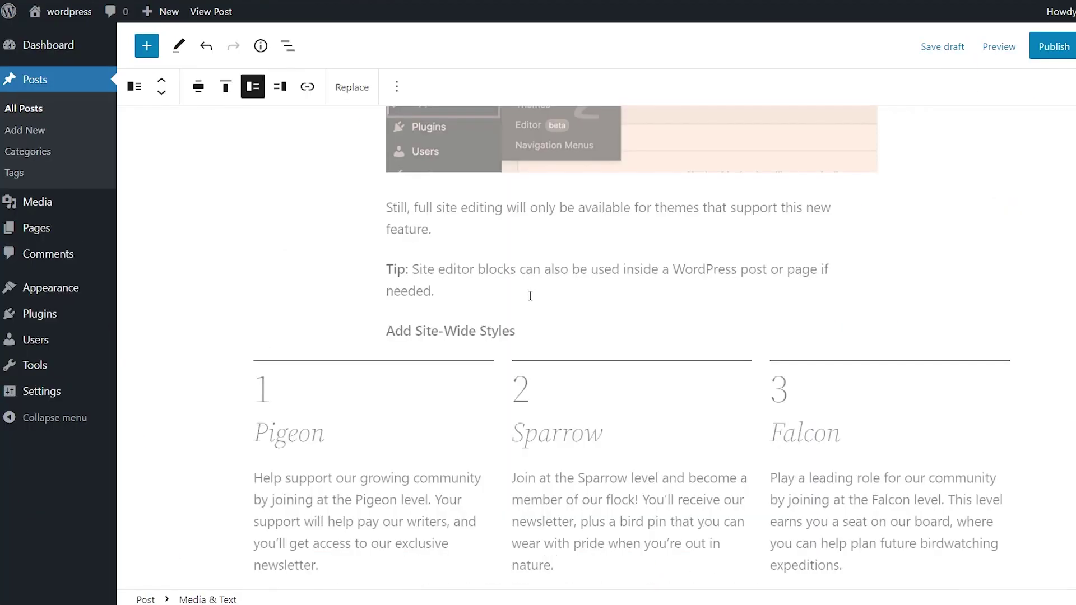
# - Select the full-site-editing and Tip paragraphs together and wrap them in a Stack
pyautogui.moveTo(435, 291); pyautogui.dragTo(377, 187)
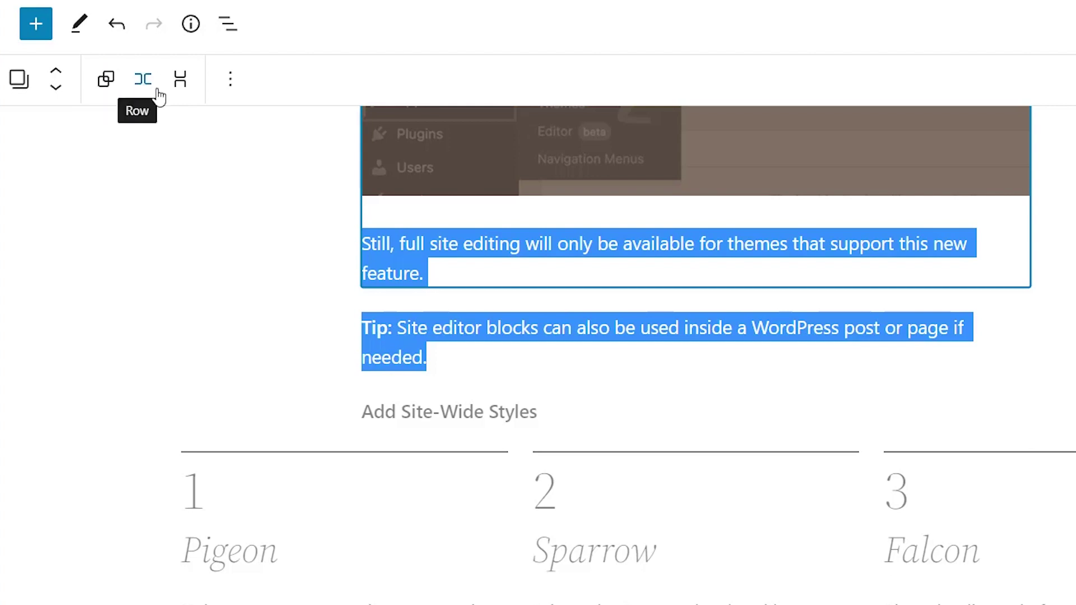
pyautogui.click(181, 89)
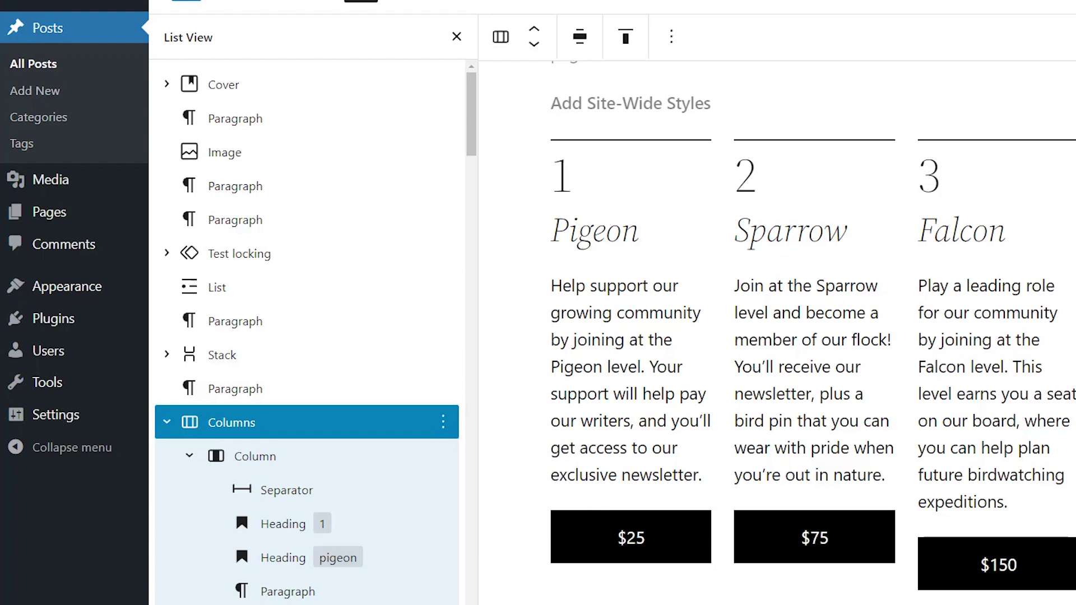
# - Give the pricing Columns block a 3 px Luminous vivid orange border and 14 px corner radius
pyautogui.click(342, 427)
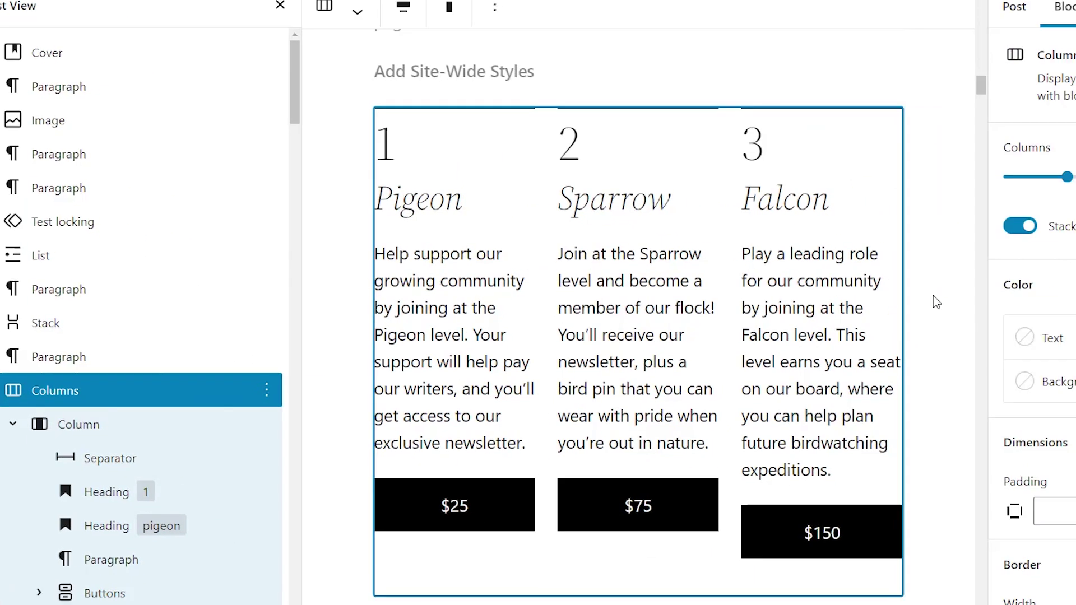
pyautogui.scroll(-4, 931, 213)
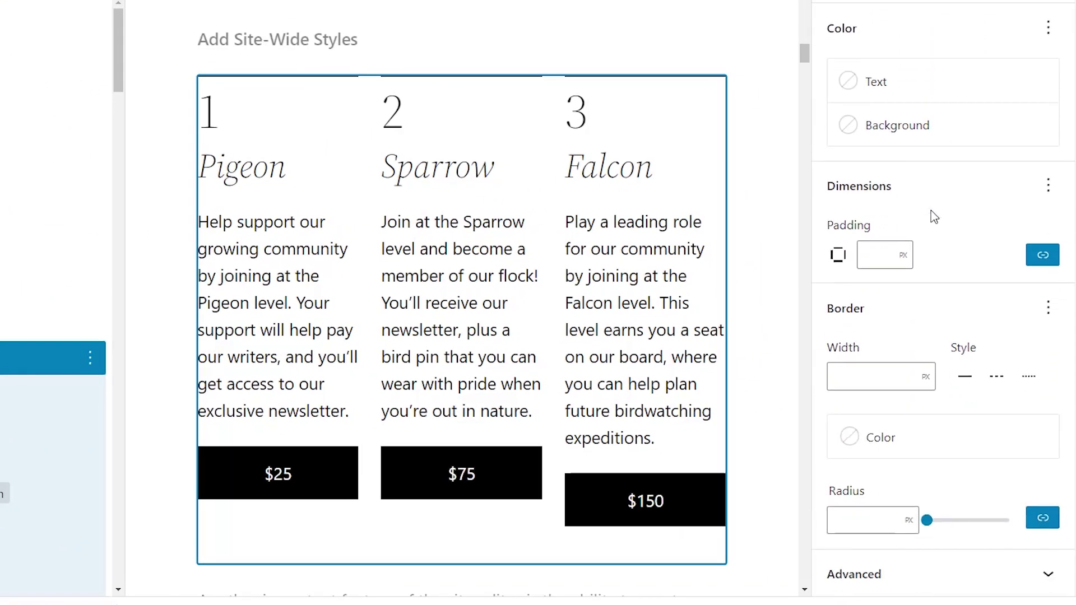
pyautogui.click(872, 375)
pyautogui.write('1')
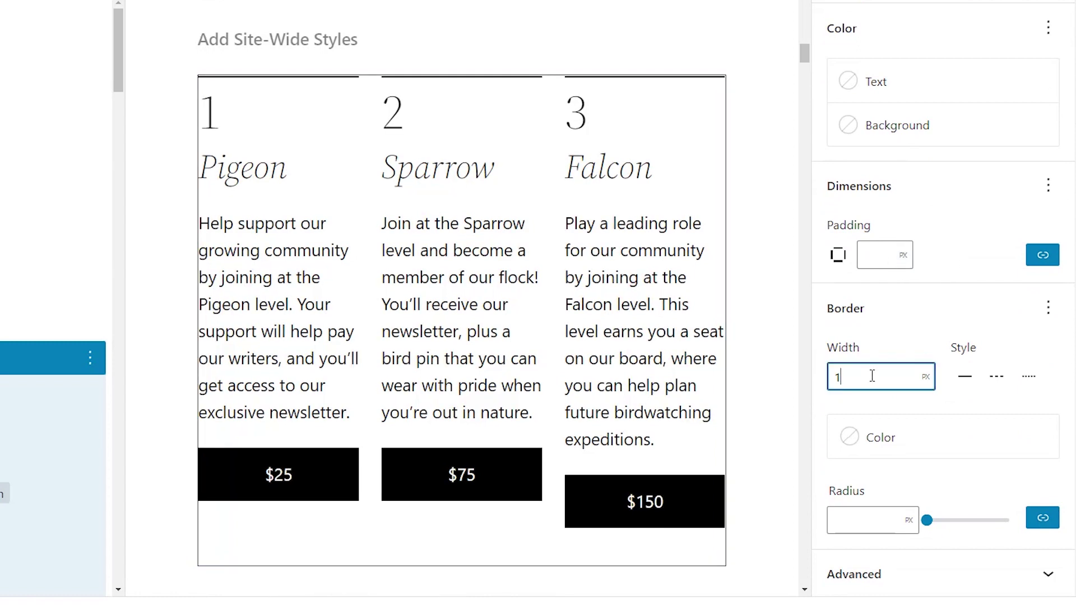
pyautogui.click(868, 438)
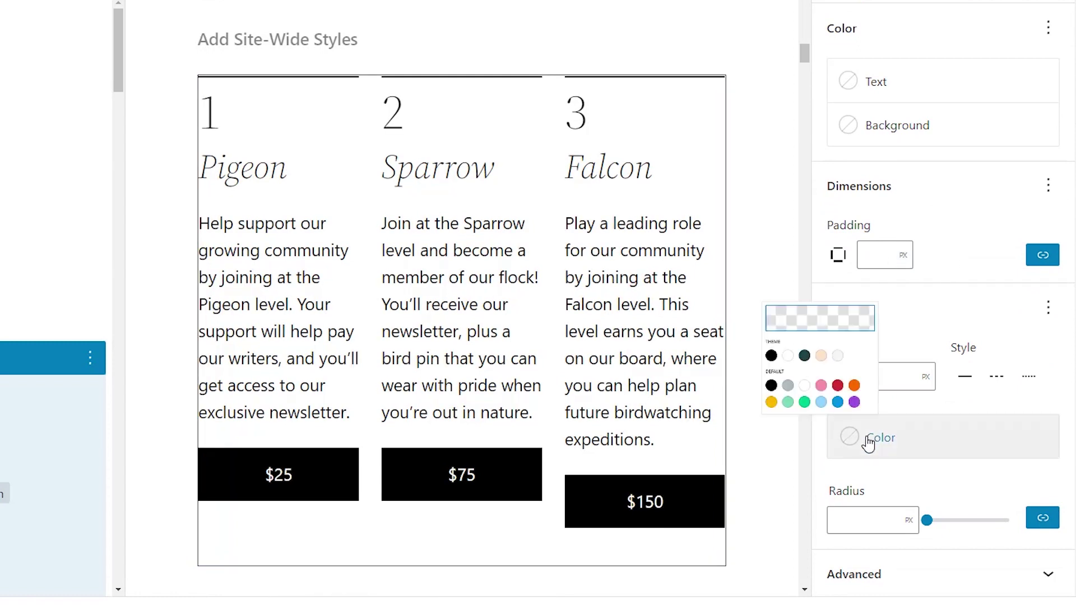
pyautogui.click(741, 393)
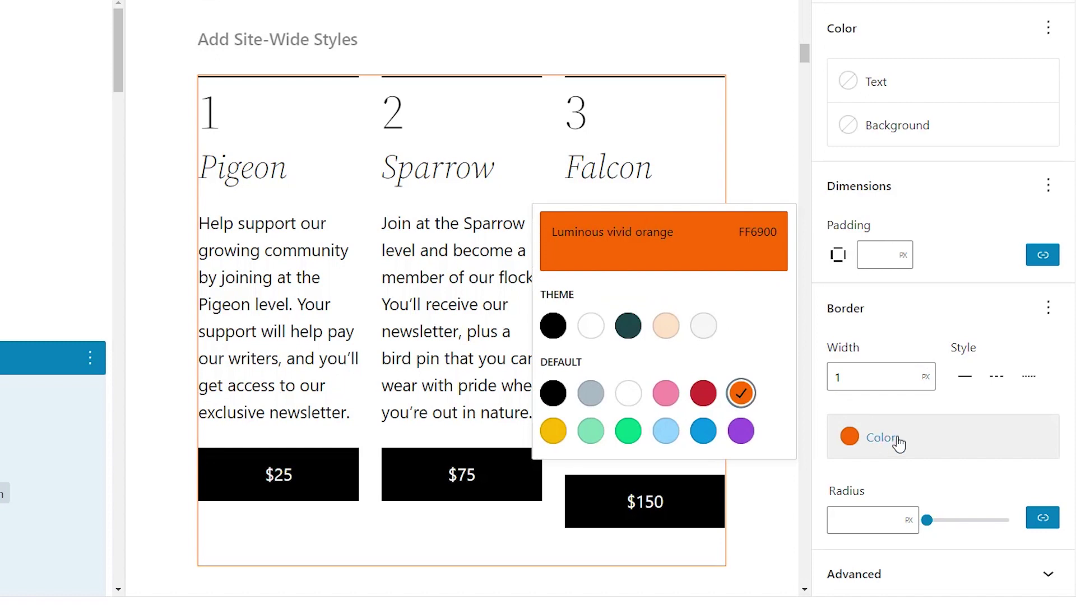
pyautogui.click(876, 381)
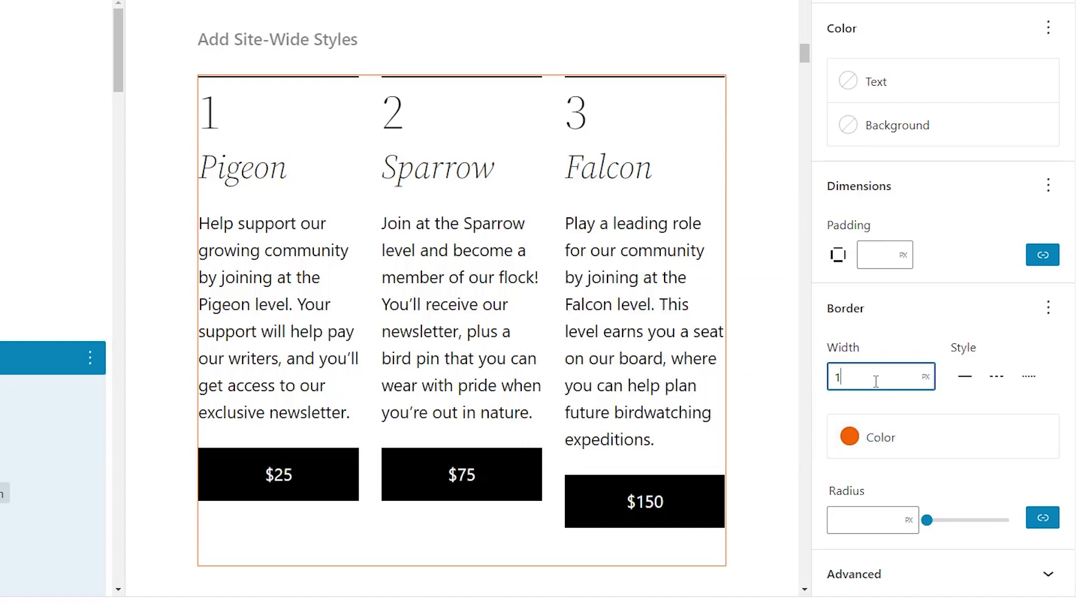
pyautogui.press('Up')
pyautogui.press('Up')
pyautogui.press('Up')
pyautogui.press('Up')
pyautogui.press('Up')
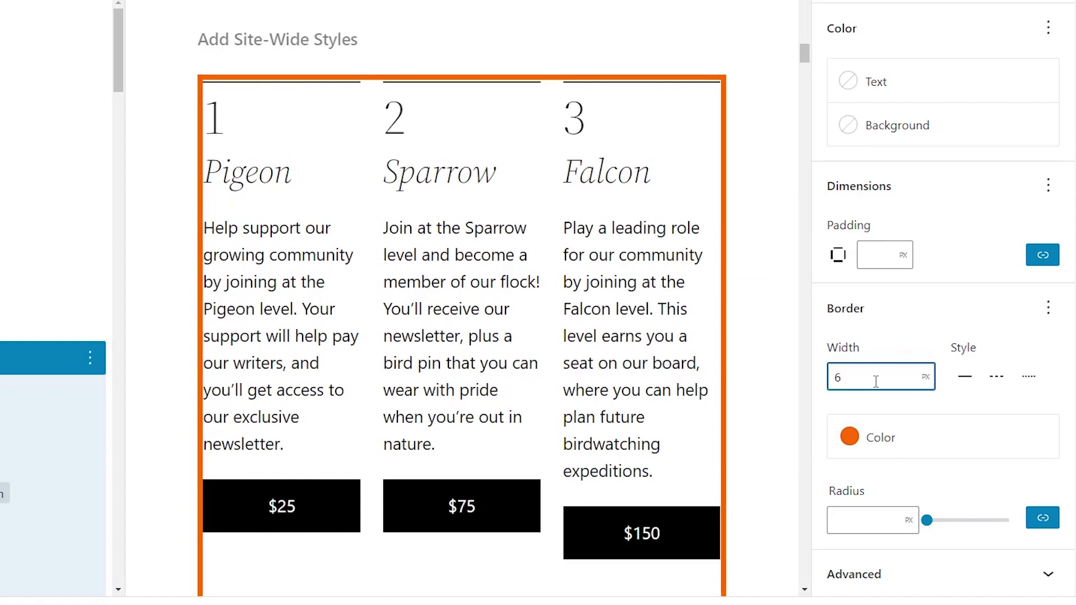
pyautogui.press('Down')
pyautogui.press('Down')
pyautogui.press('Down')
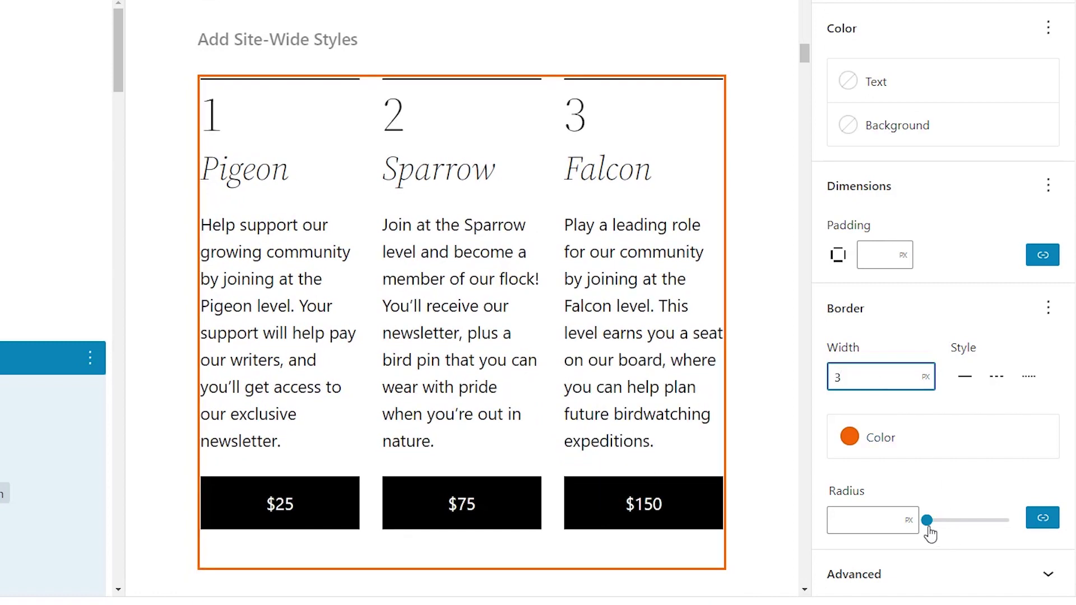
pyautogui.moveTo(928, 529); pyautogui.dragTo(941, 530)
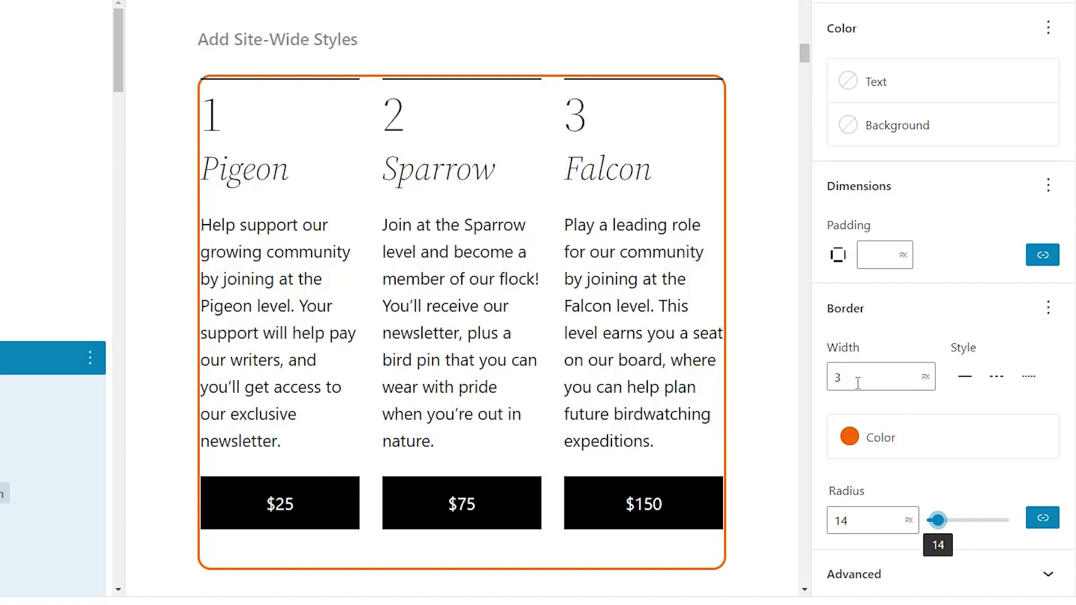
# - Hide List View and briefly select, then deselect, the site styles paragraph
pyautogui.scroll(-9, 259, 259)
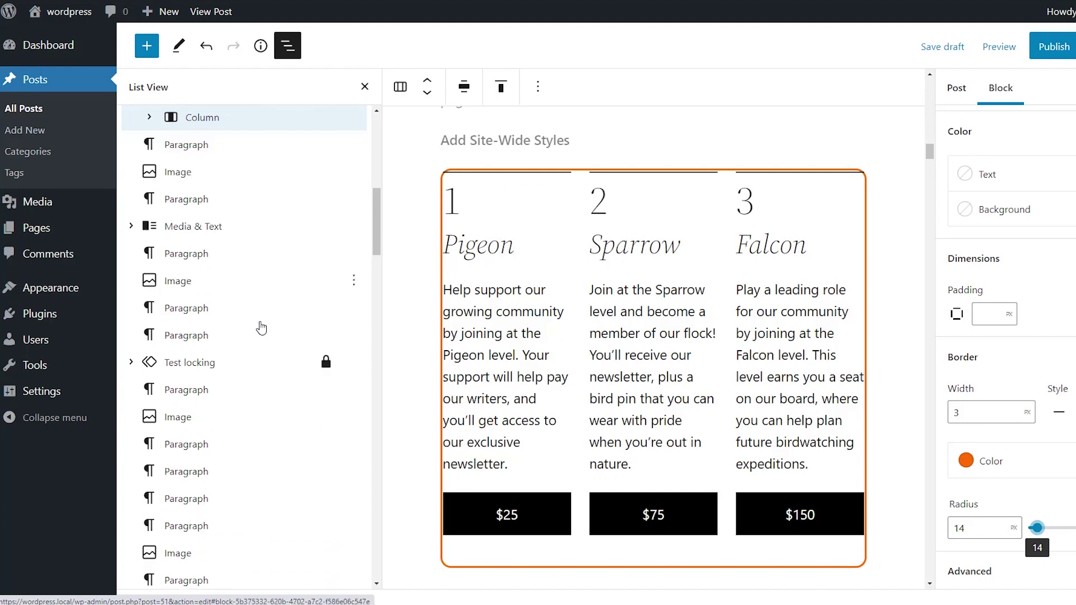
pyautogui.scroll(4, 259, 224)
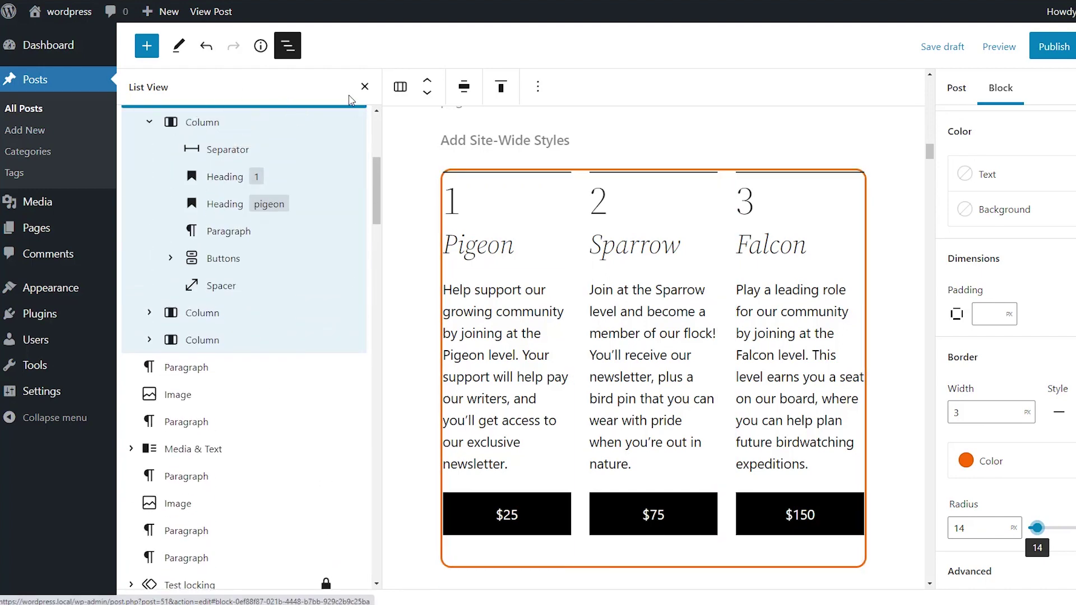
pyautogui.click(365, 86)
pyautogui.scroll(-5, 367, 282)
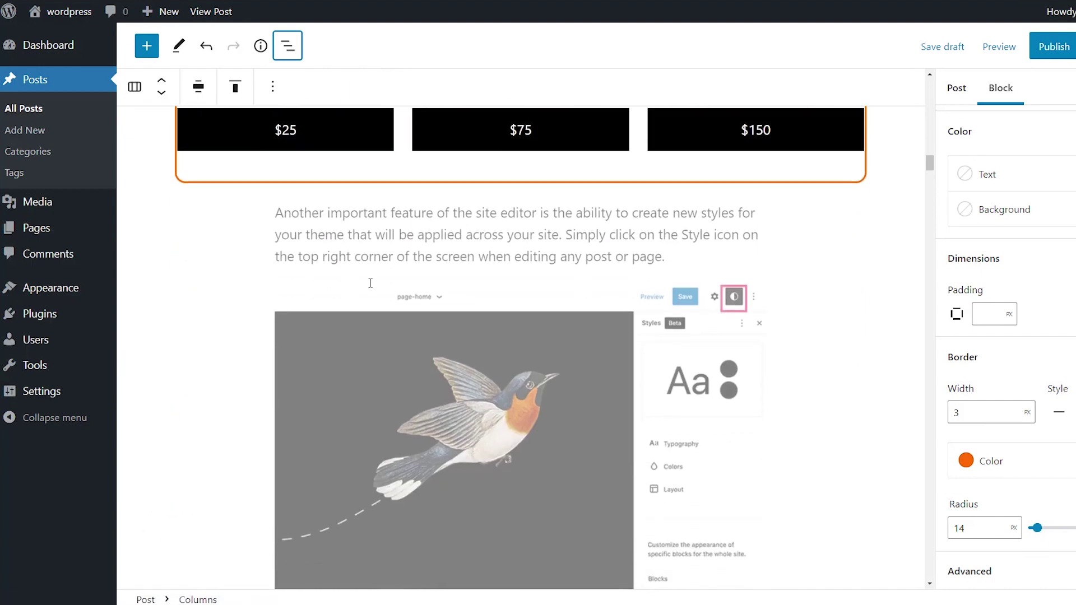
pyautogui.click(387, 253)
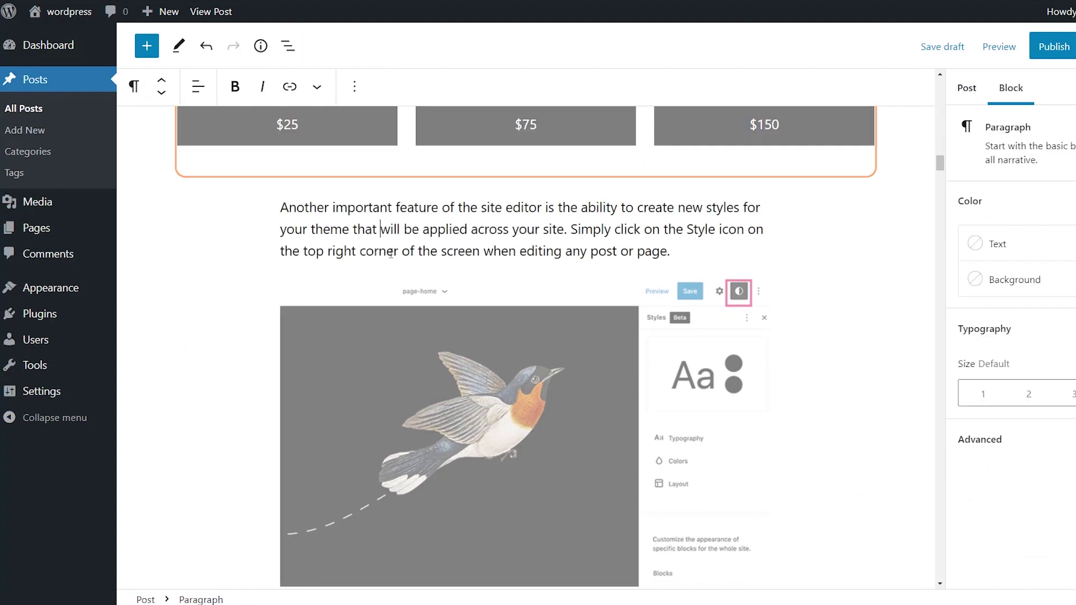
pyautogui.click(277, 211)
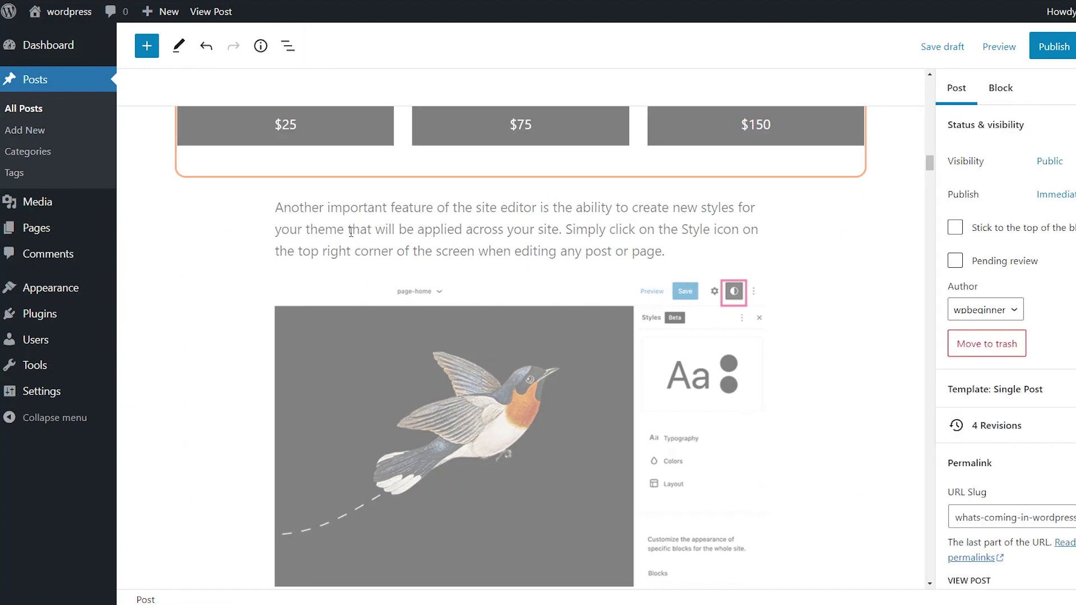
# - In List View, select the four consecutive blocks and drag them higher in the post
pyautogui.click(288, 47)
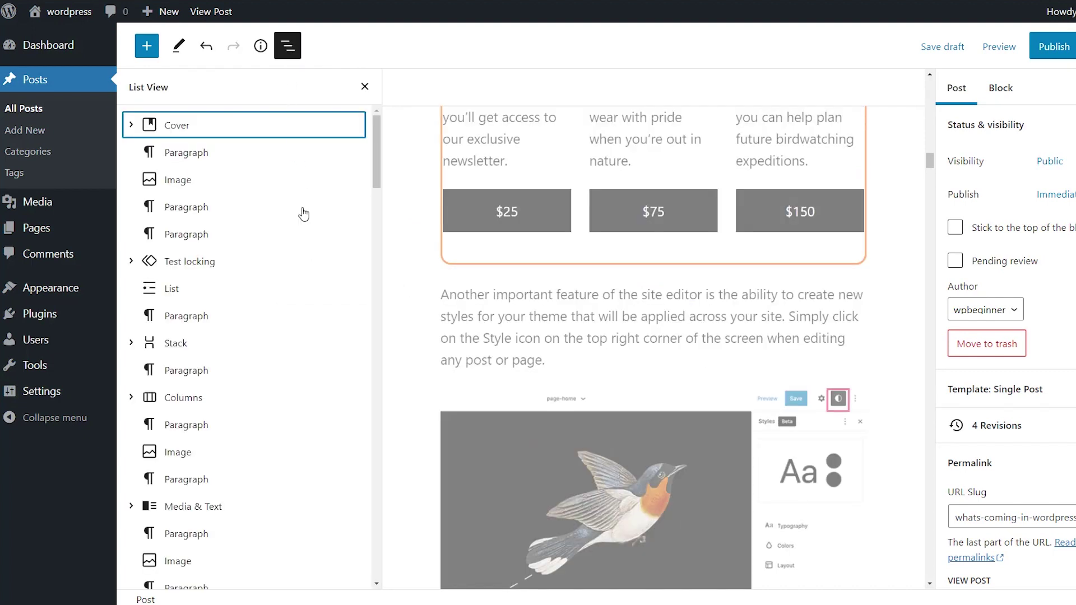
pyautogui.scroll(-1, 291, 327)
pyautogui.click(234, 382)
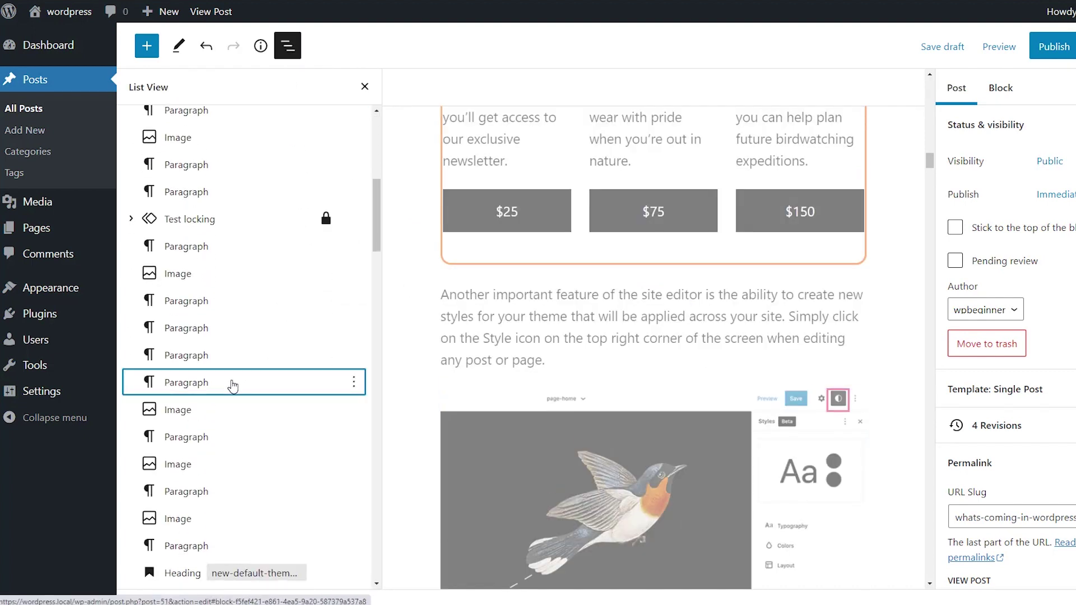
pyautogui.keyDown('shift'); pyautogui.click(234, 302); pyautogui.keyUp('shift')
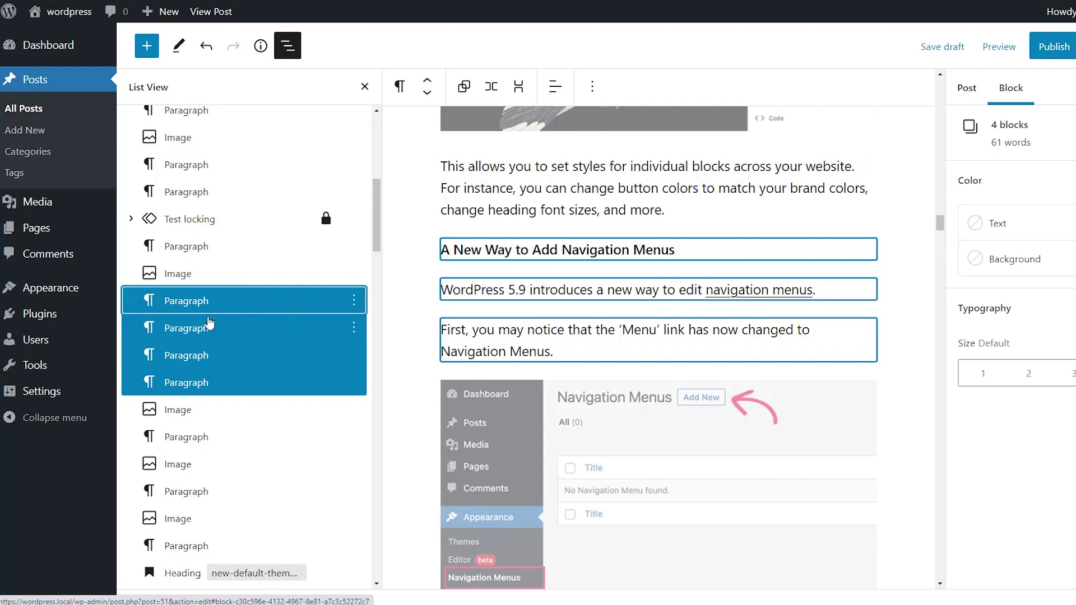
pyautogui.moveTo(211, 306); pyautogui.dragTo(206, 273)
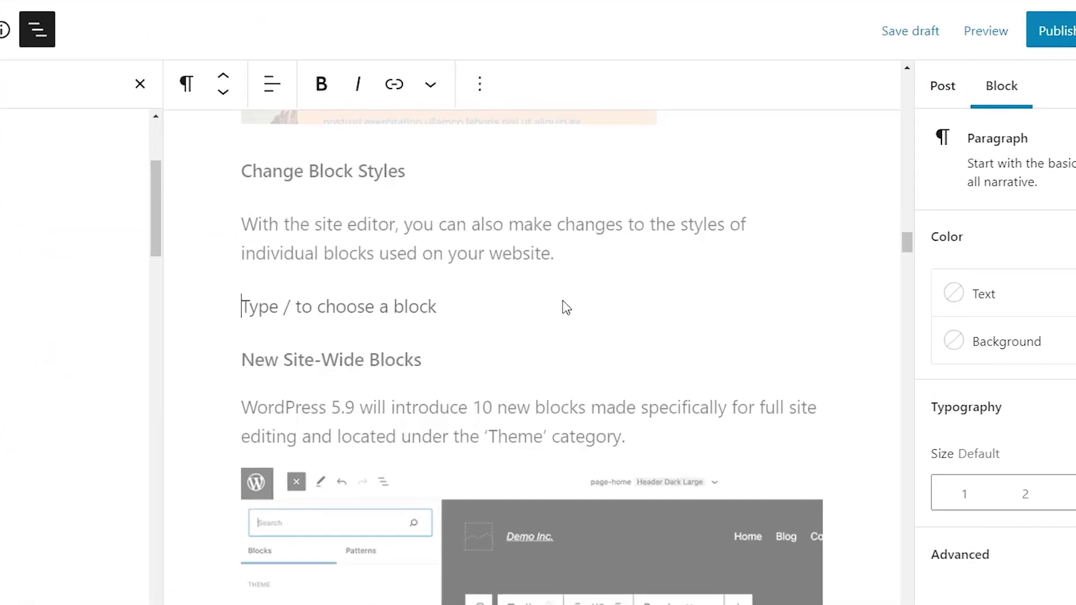
# - Type [[vaca in the empty paragraph and accept the Vacation post link suggestion
pyautogui.write('[[')
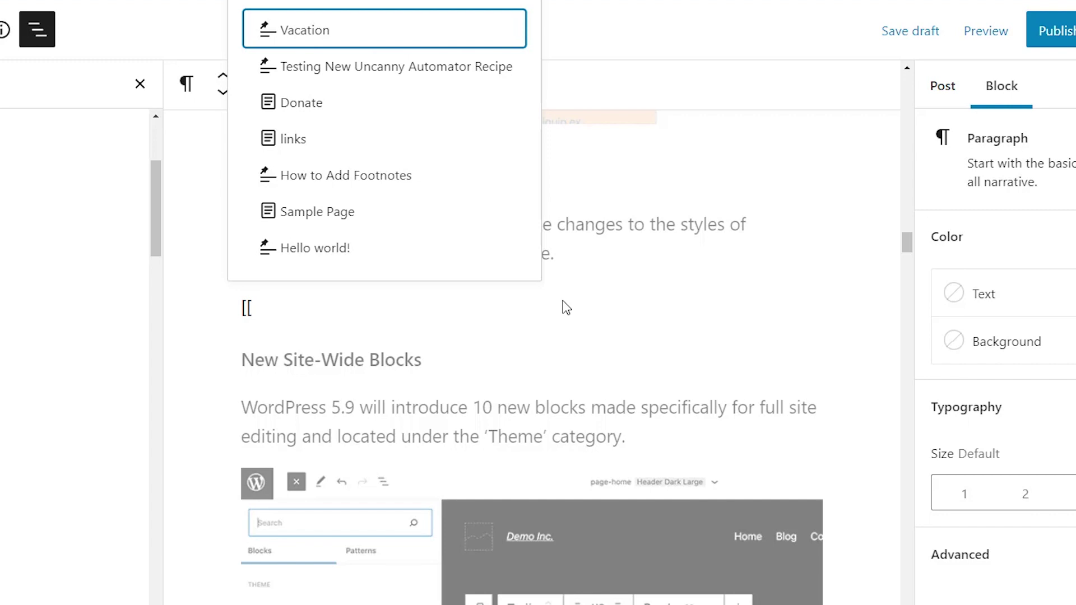
pyautogui.write('vaca')
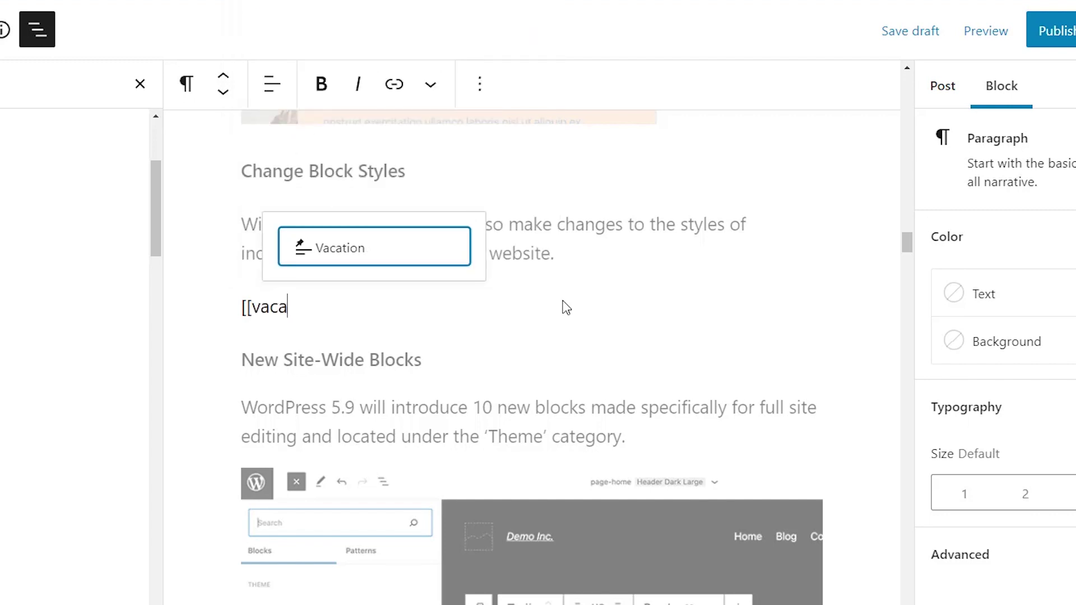
pyautogui.press('Return')
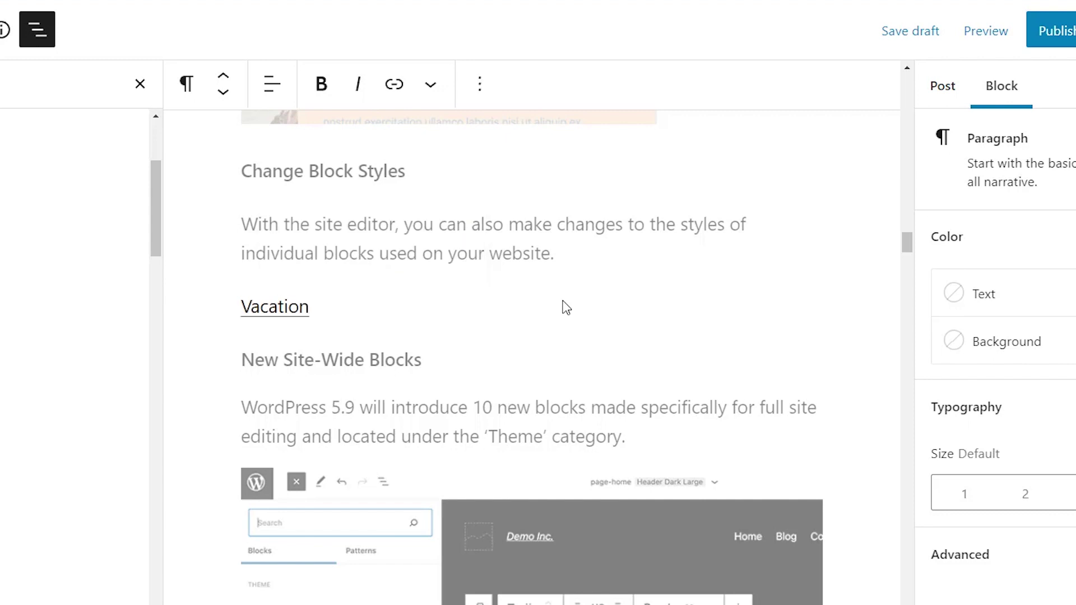
pyautogui.click(278, 312)
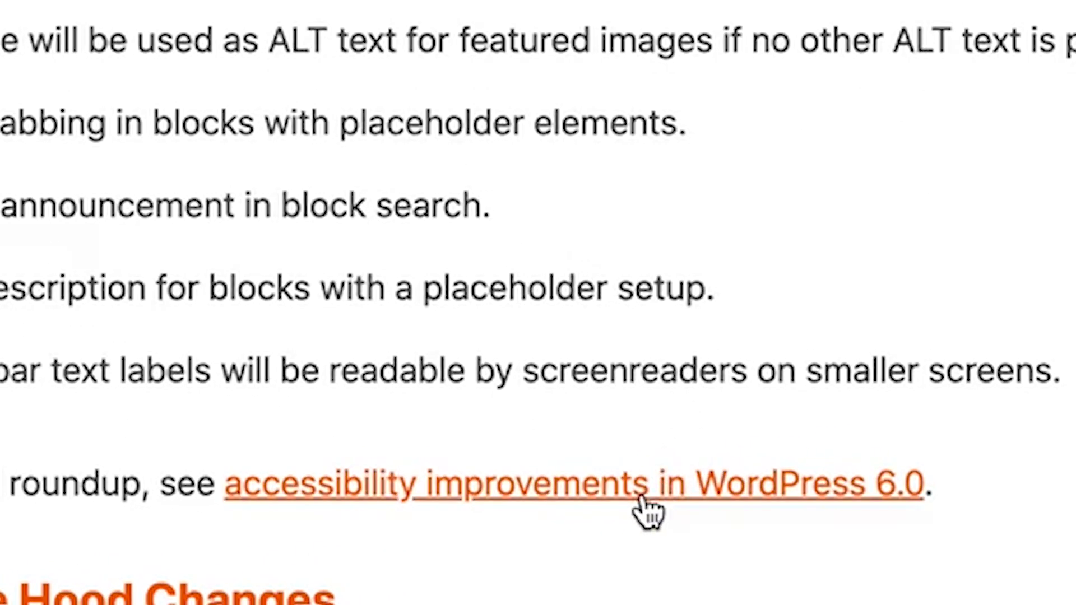
# - Open the WordPress 6.0 accessibility improvements roundup page listing linked changes
pyautogui.click(644, 493)
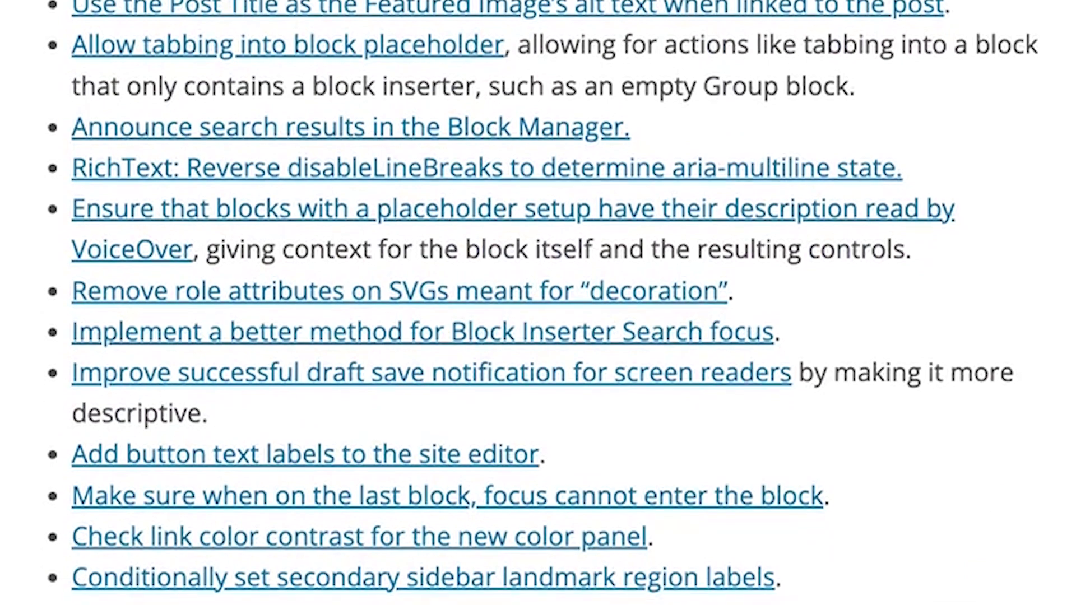